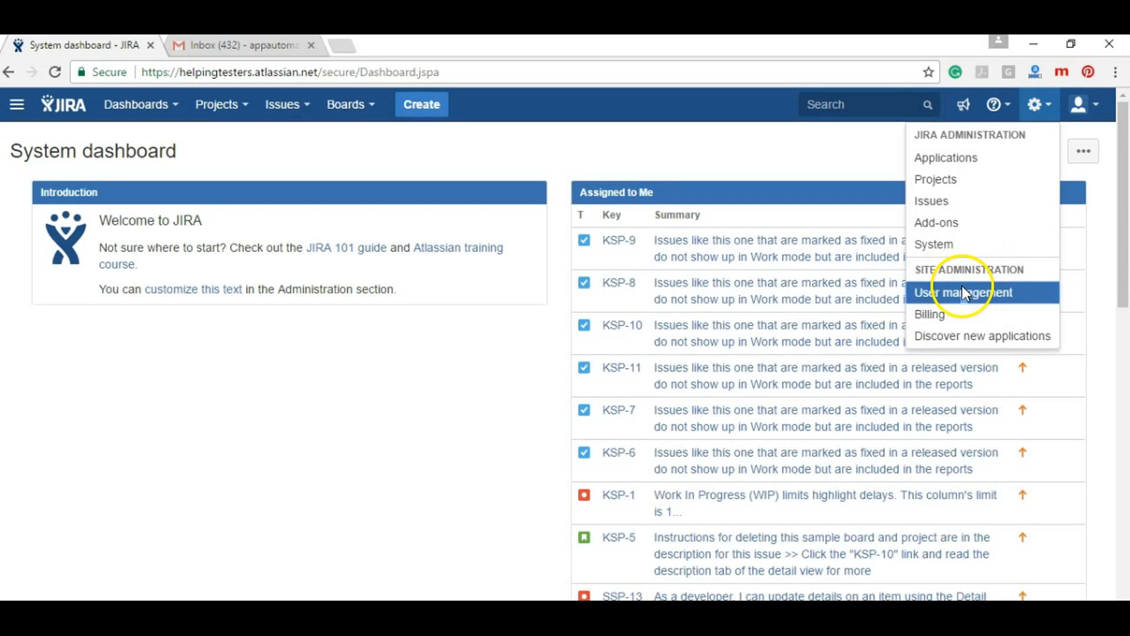
Create a new user with full name Developer and the user's e-mail address
click(964, 293)
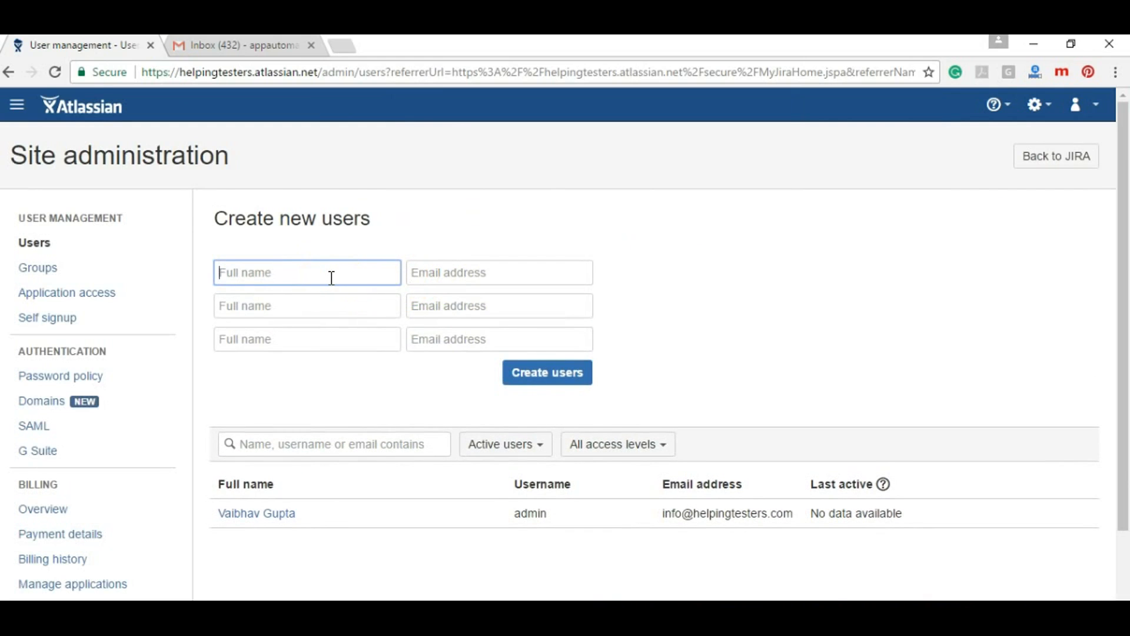
text(Developer)
key(Tab)
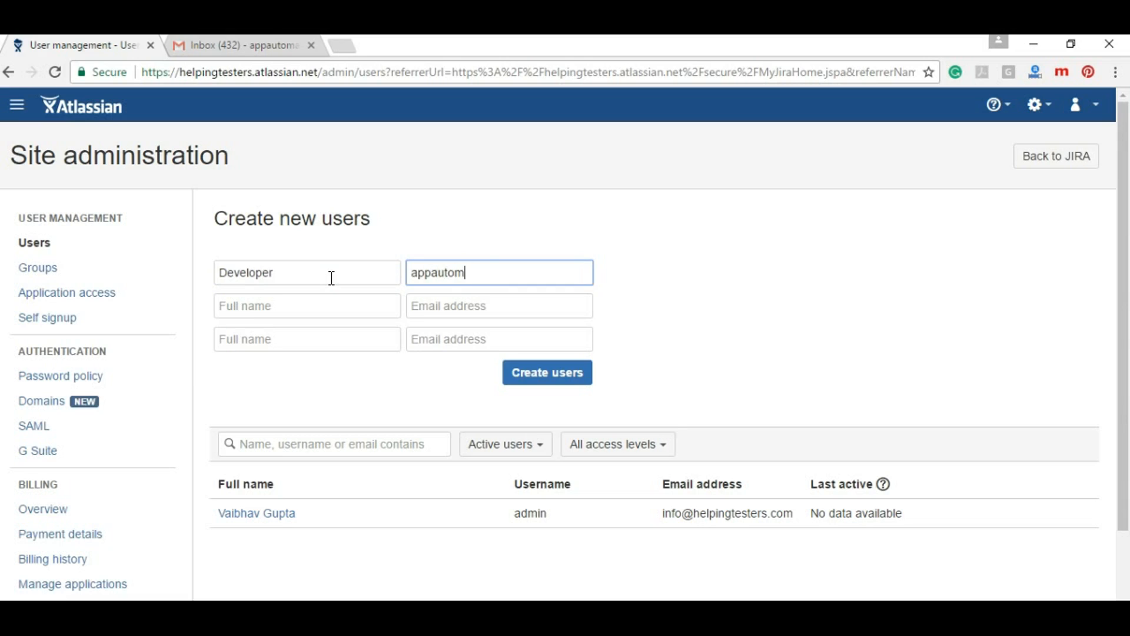
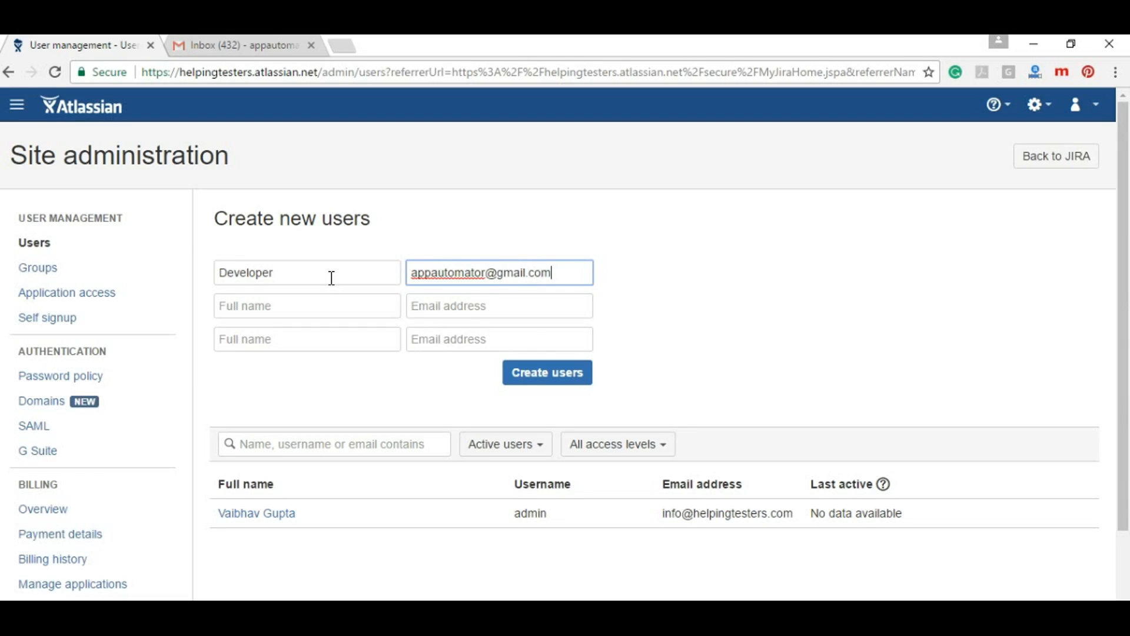
click(520, 372)
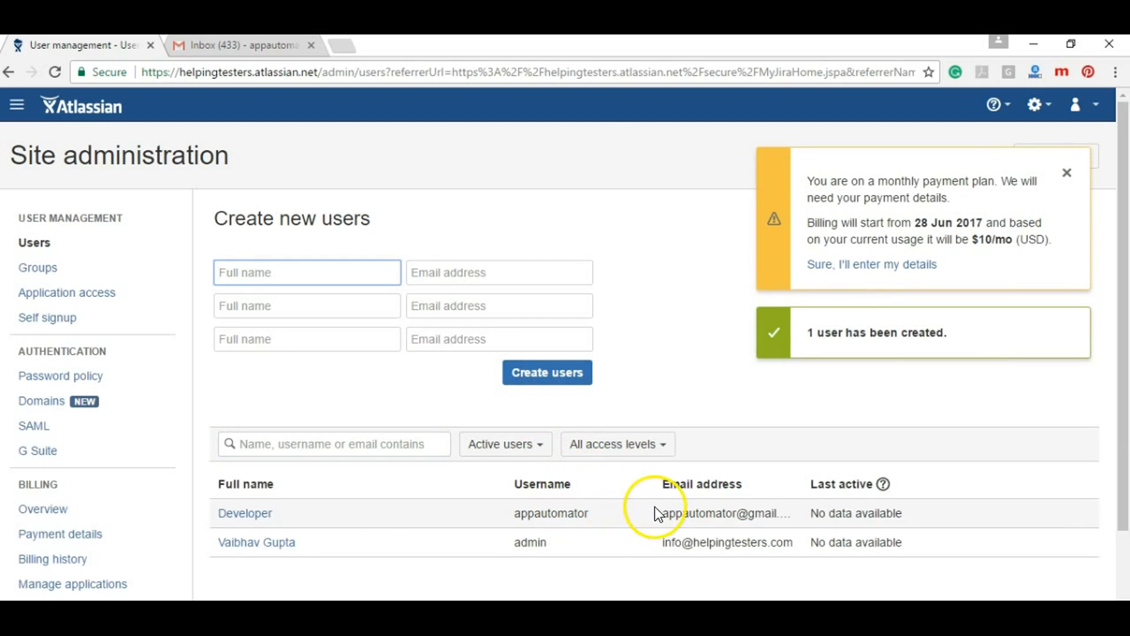
View the new Developer user's details, then return to the Users list
click(245, 513)
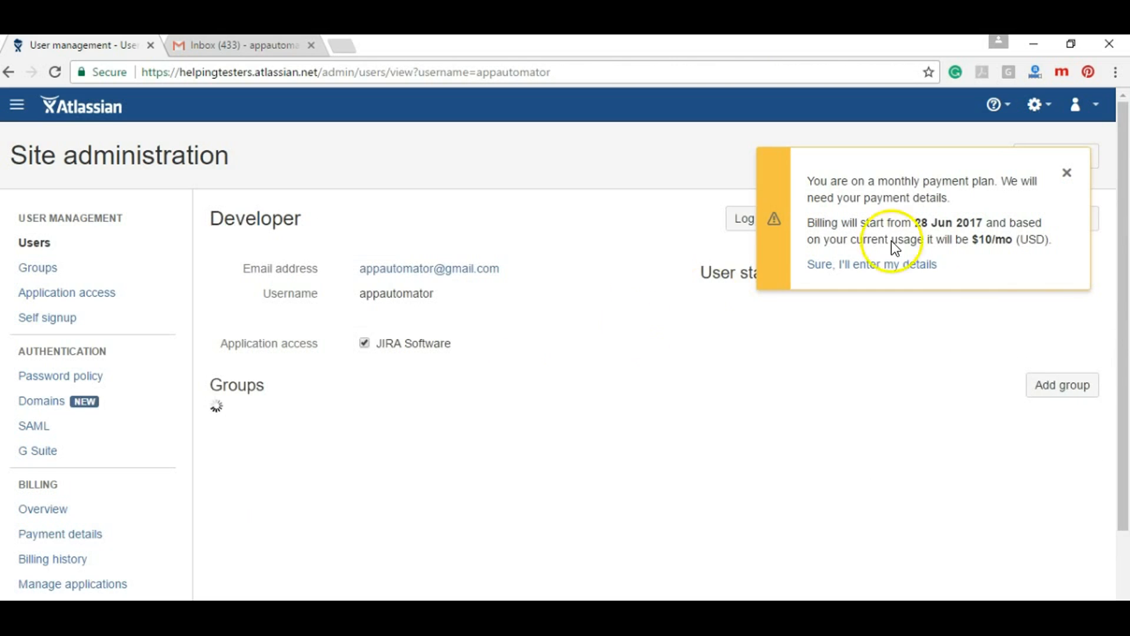
click(1067, 173)
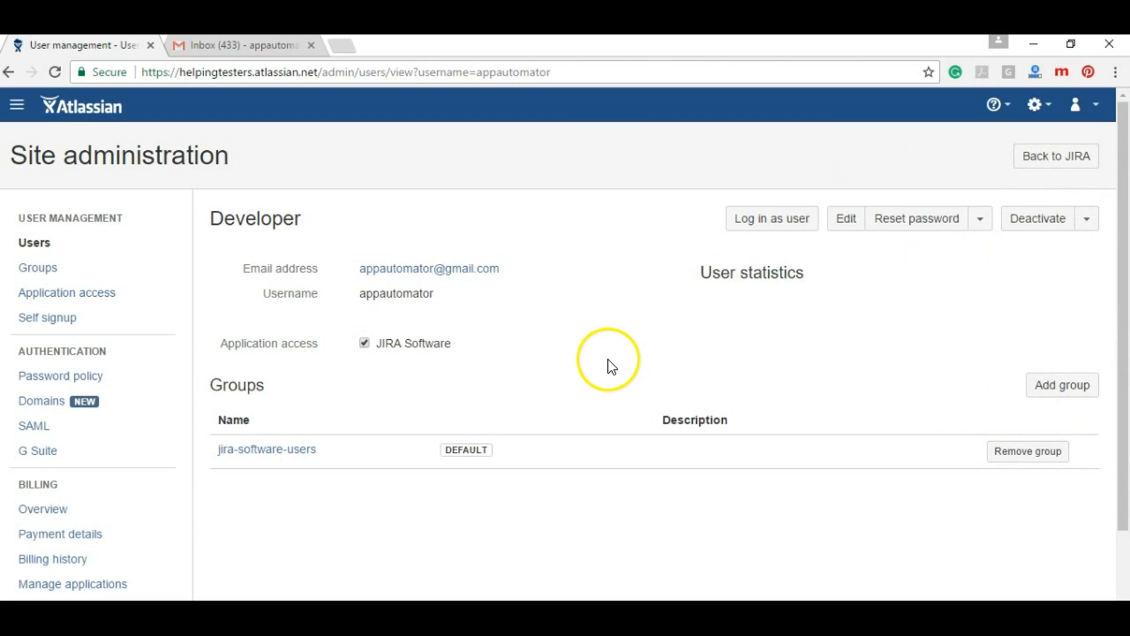
click(8, 74)
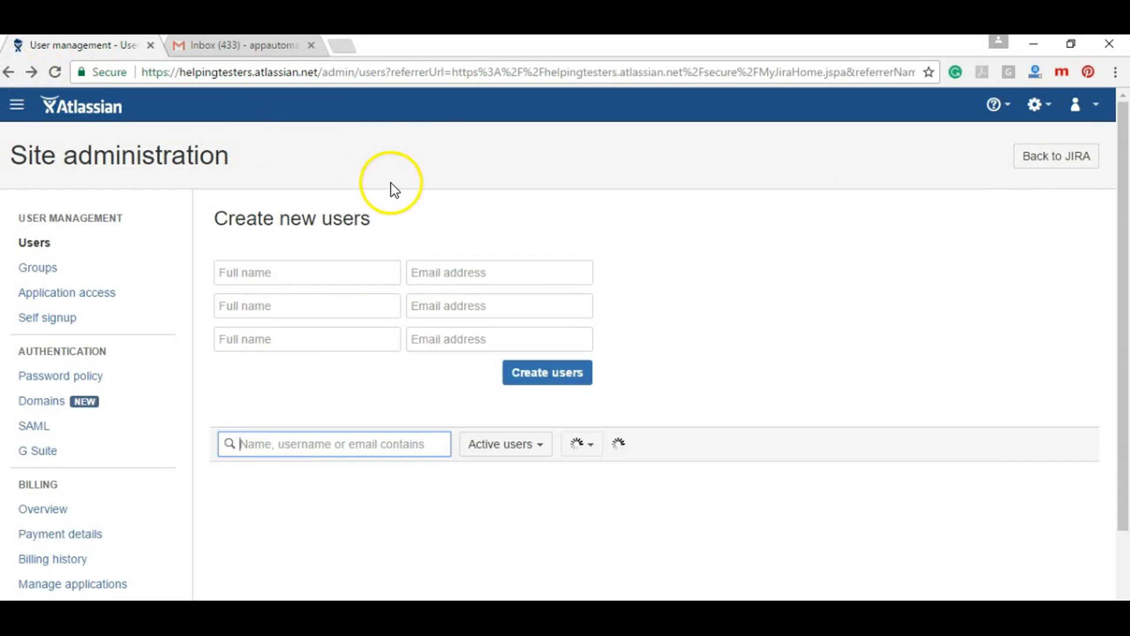
Open the Atlassian invitation email in the Gmail inbox
click(262, 46)
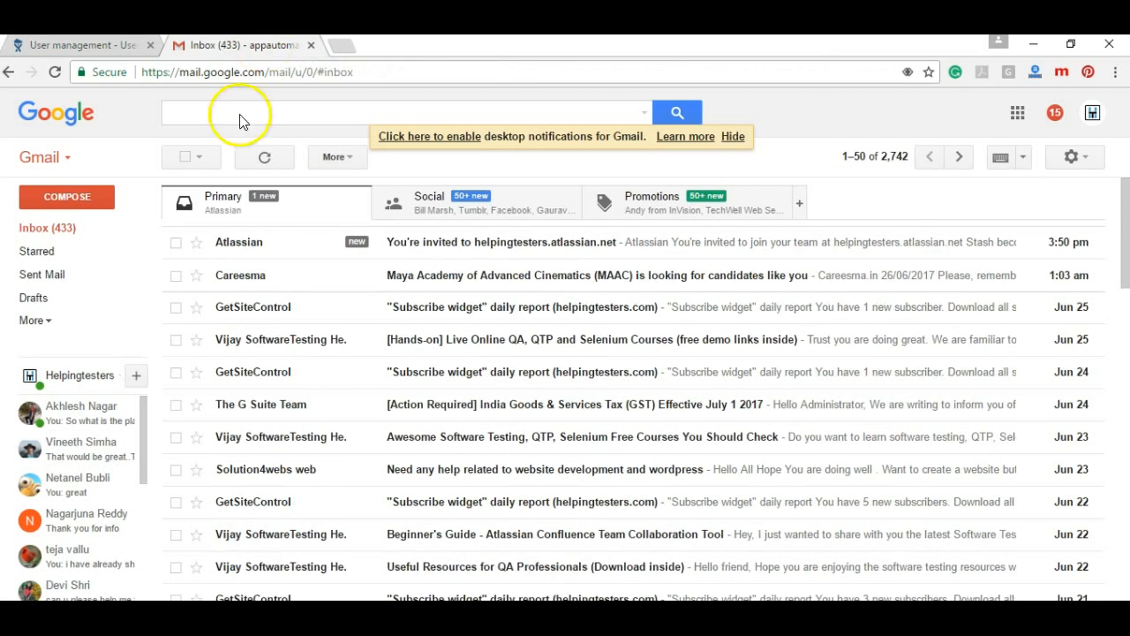
click(446, 249)
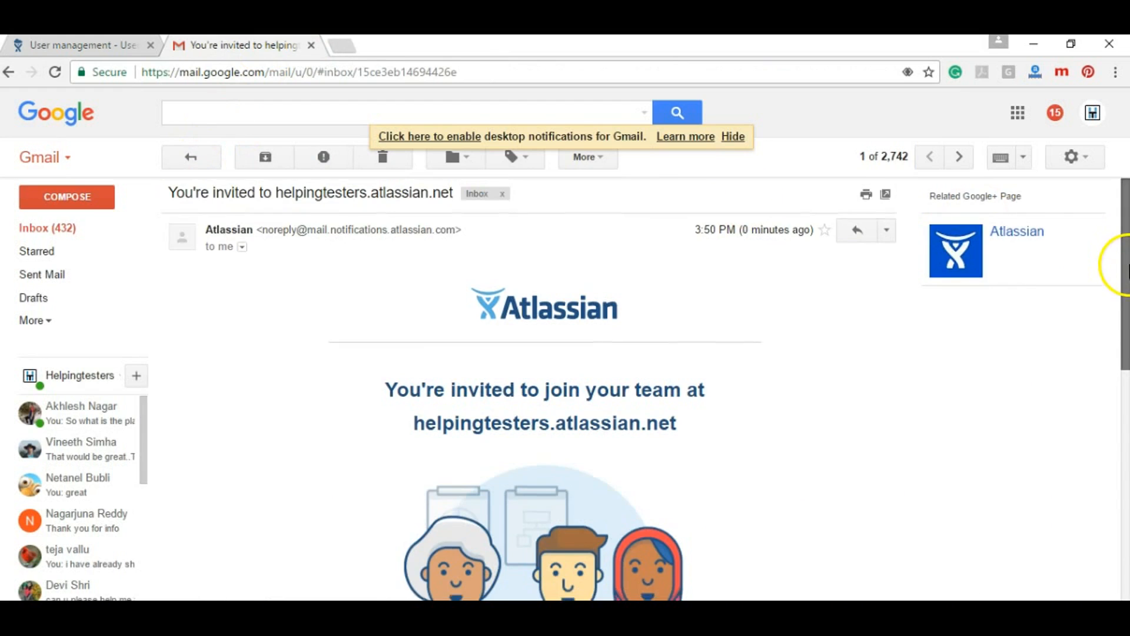
drag(1124, 265, 1118, 450)
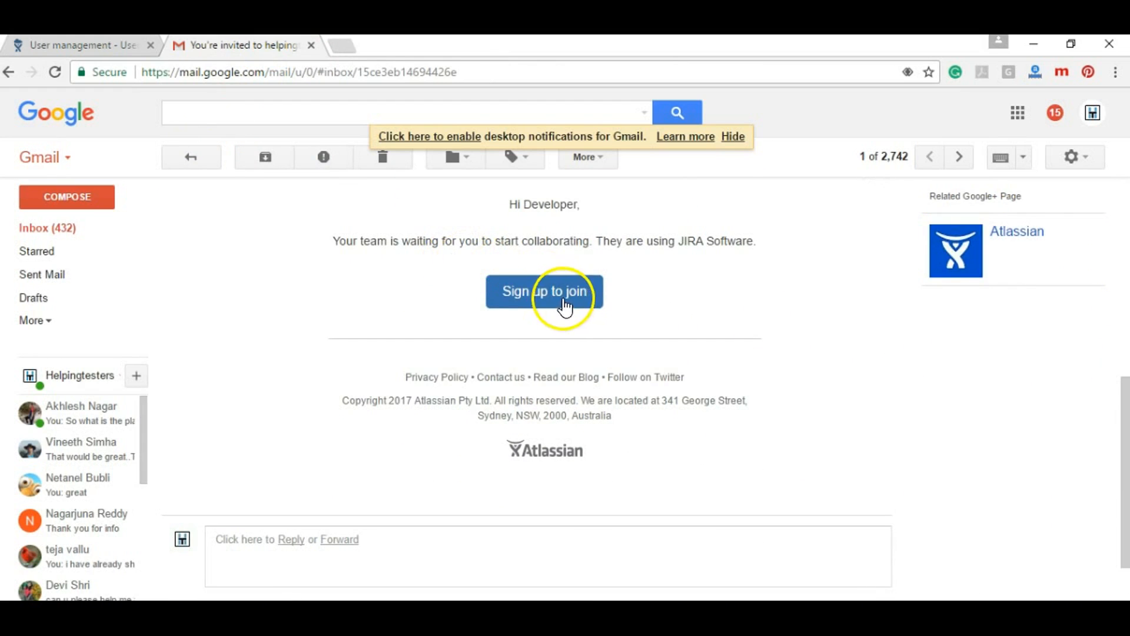
Log out of the JIRA admin account, then accept the emailed invitation to sign up
click(97, 44)
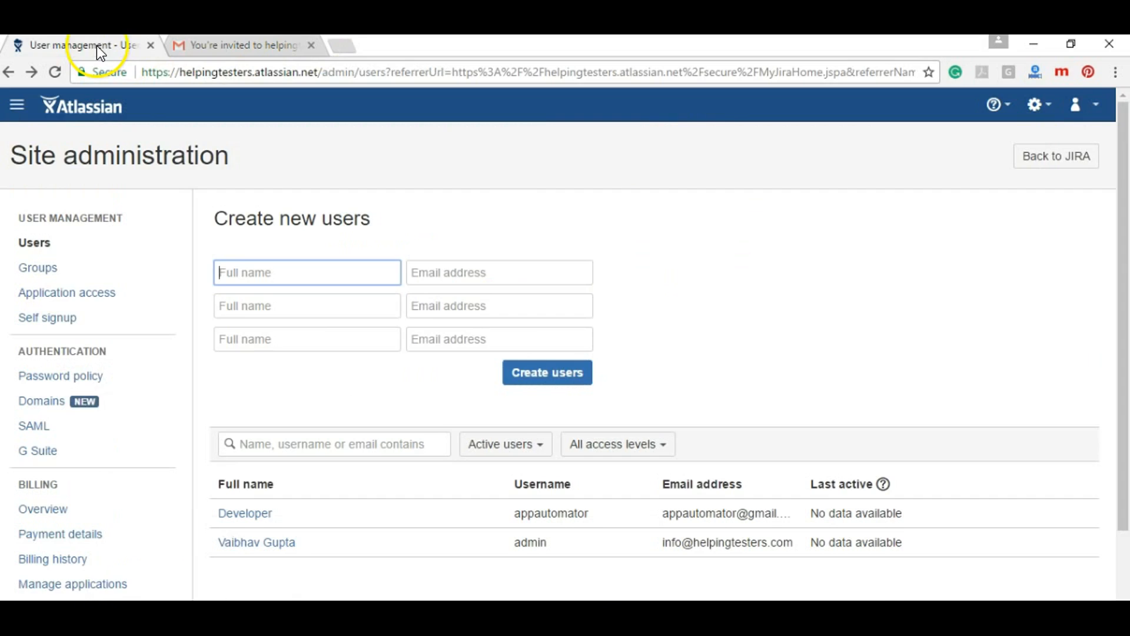
click(1075, 106)
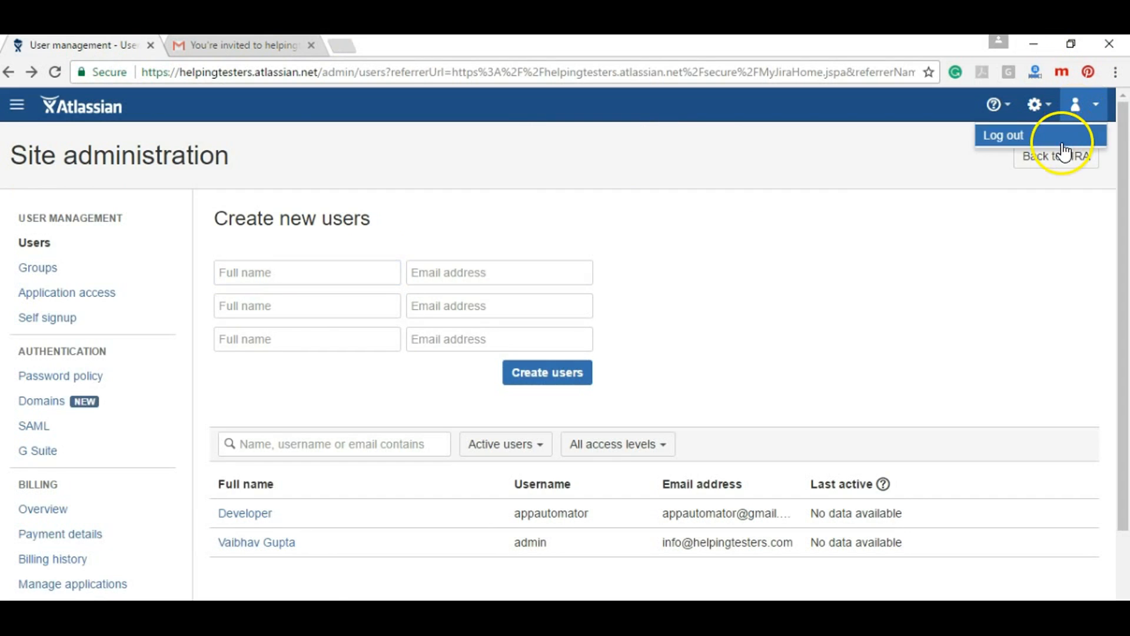
click(1063, 144)
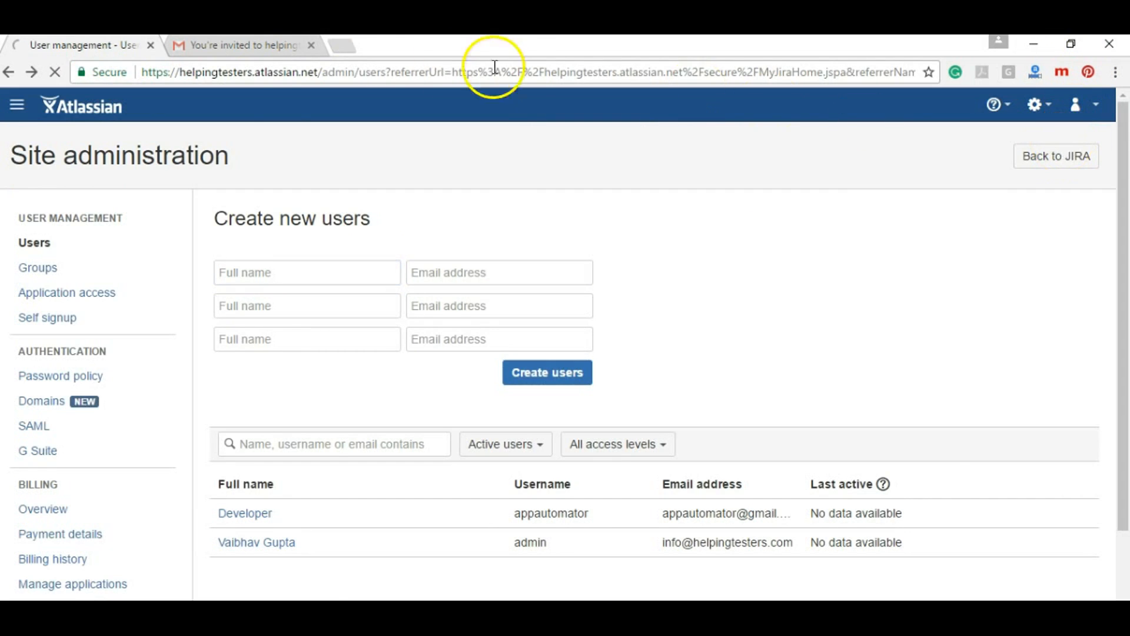
click(262, 53)
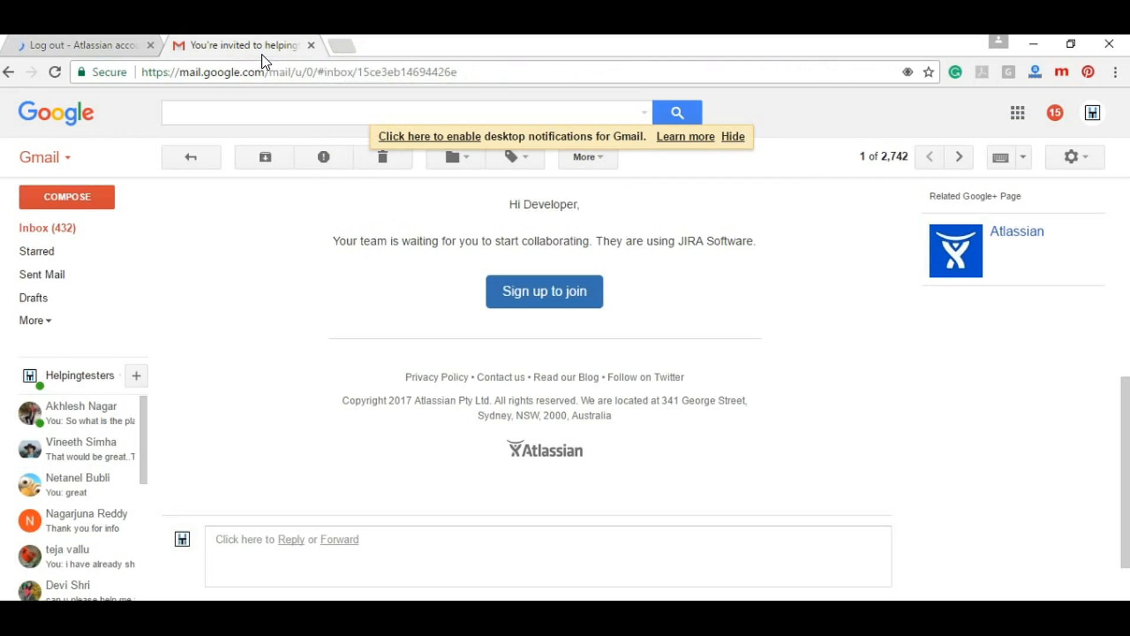
click(529, 289)
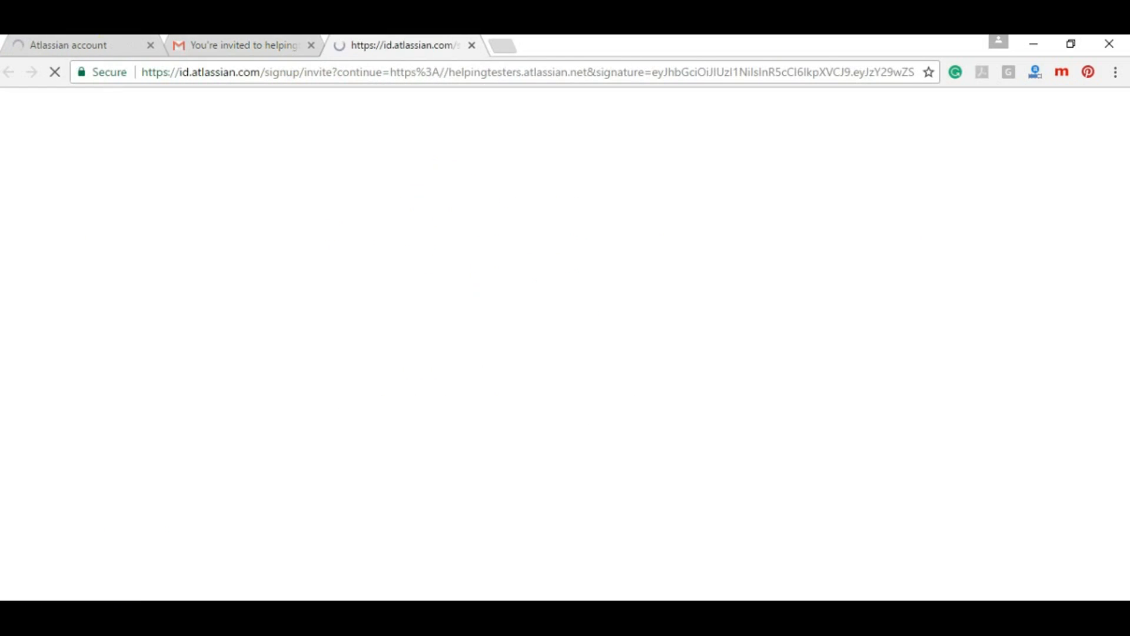
Replace the autofilled full name and enter the account password on the sign-up form
click(151, 45)
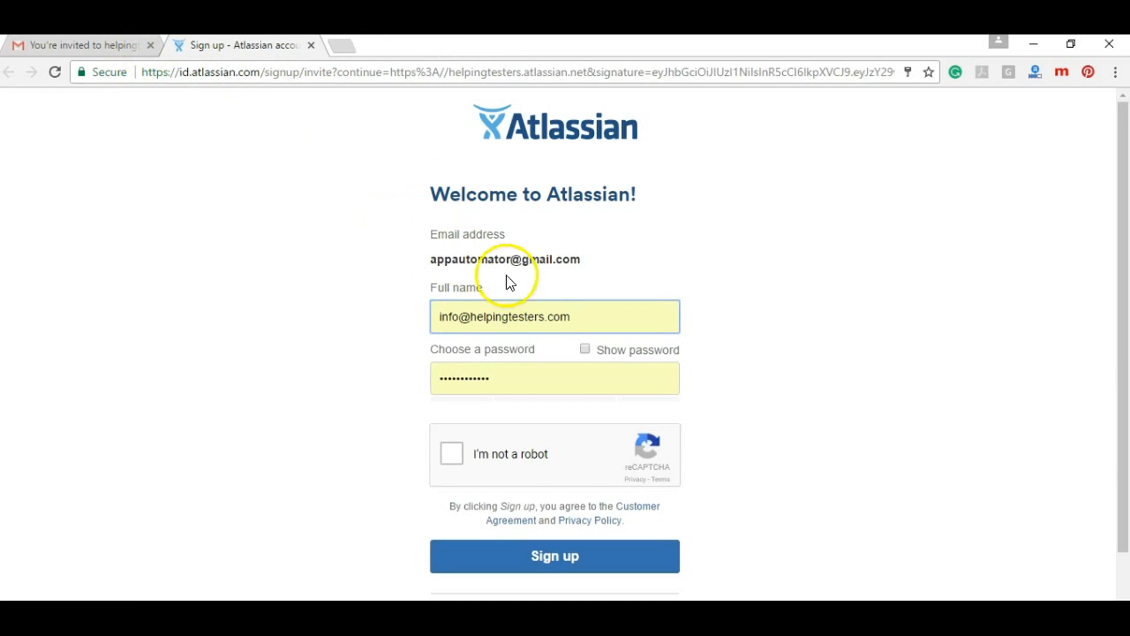
triple_click(545, 312)
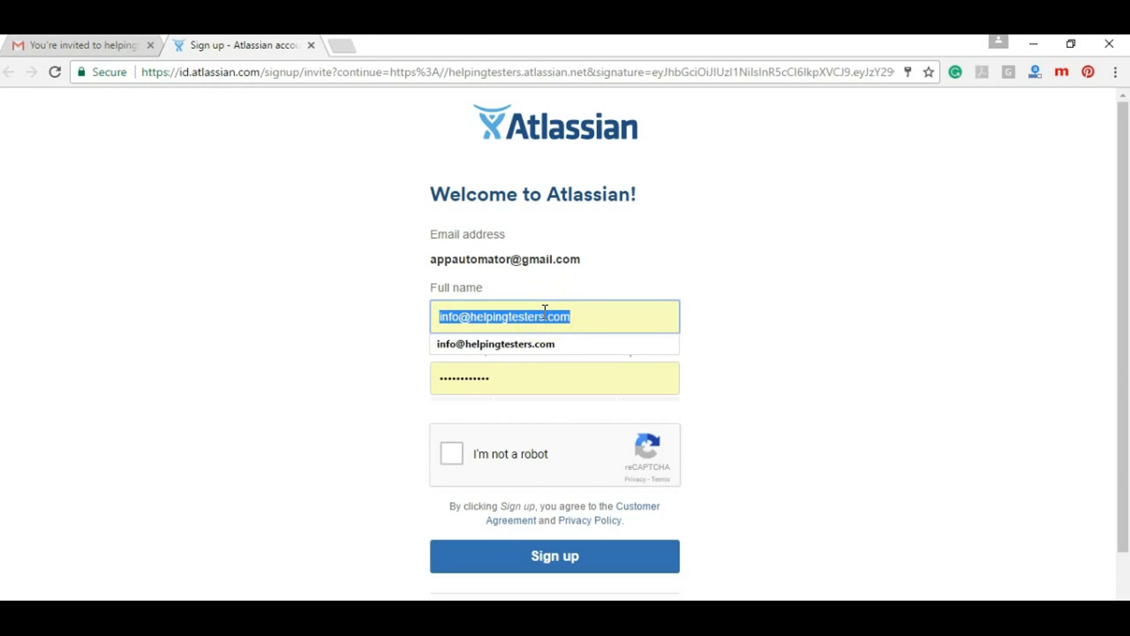
key(BackSpace)
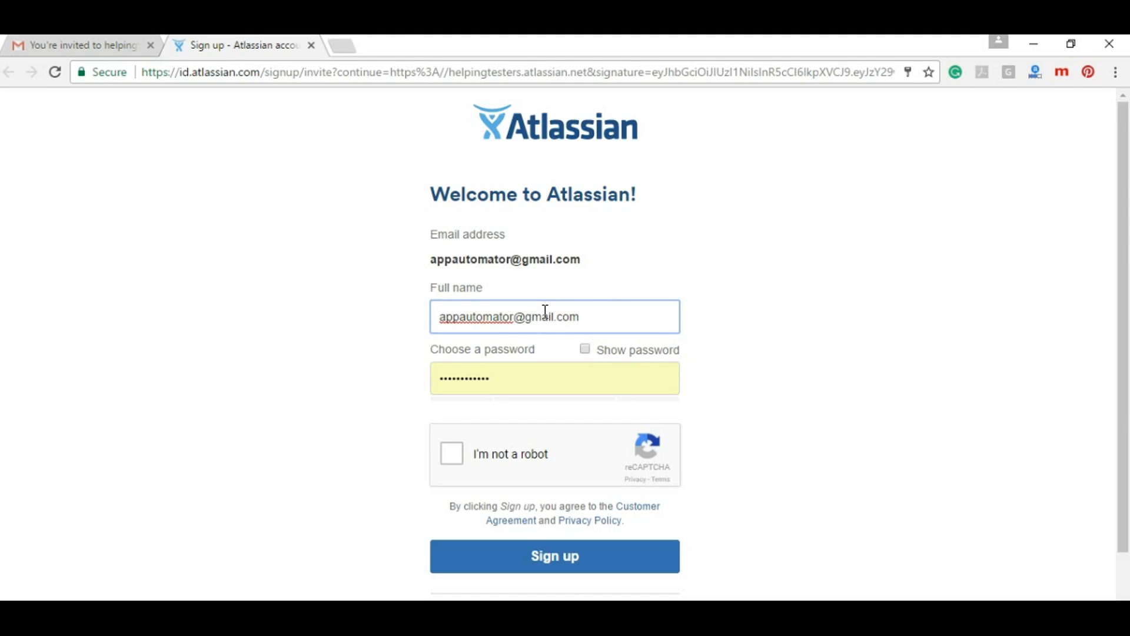
key(Tab)
text(••••••)
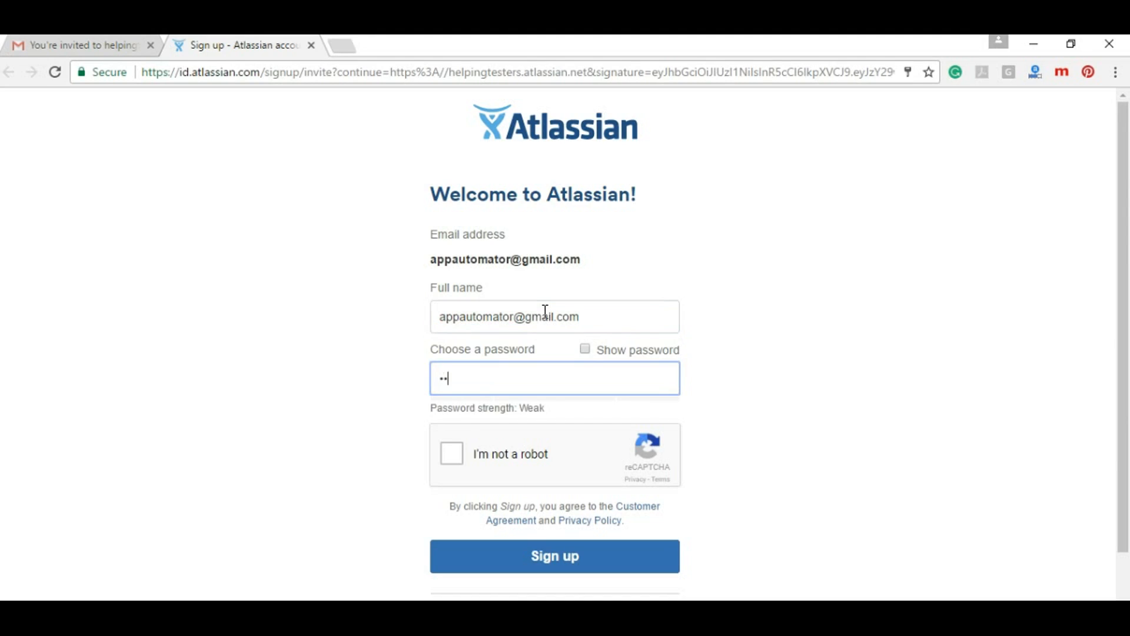
text(••••••)
Tick I'm not a robot, submit the sign-up, and decline saving the password
click(494, 369)
click(454, 452)
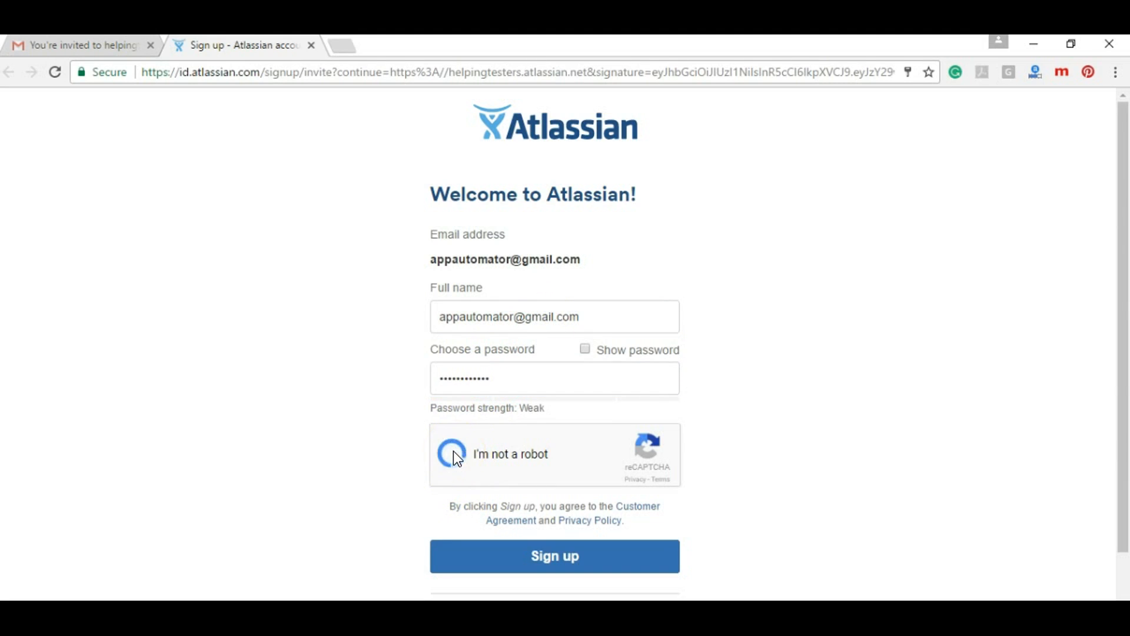
click(554, 564)
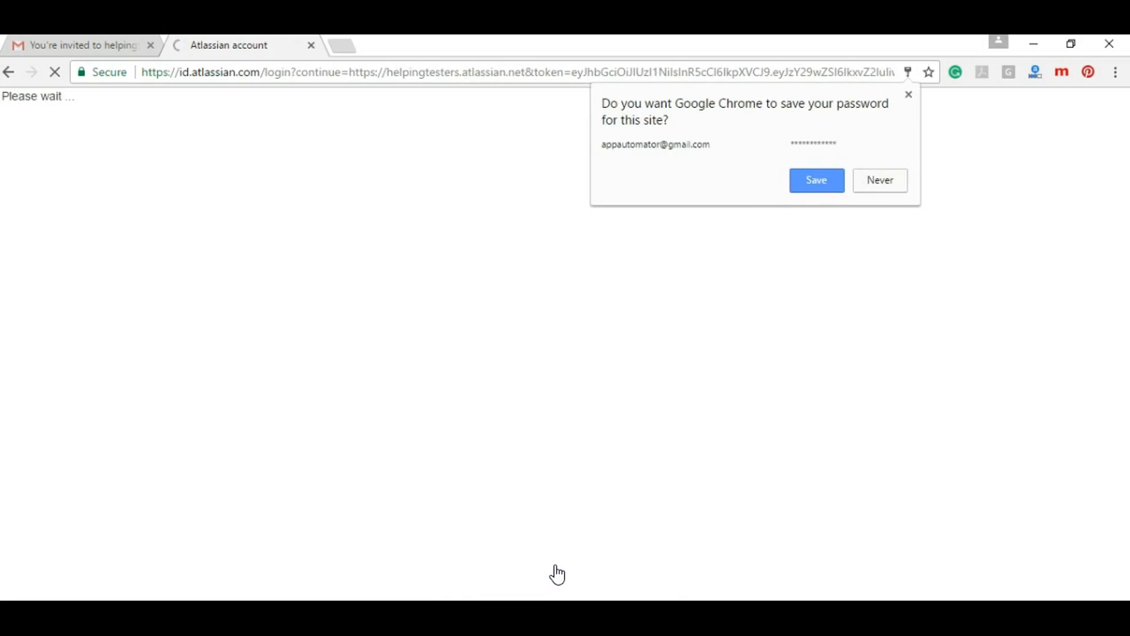
click(896, 174)
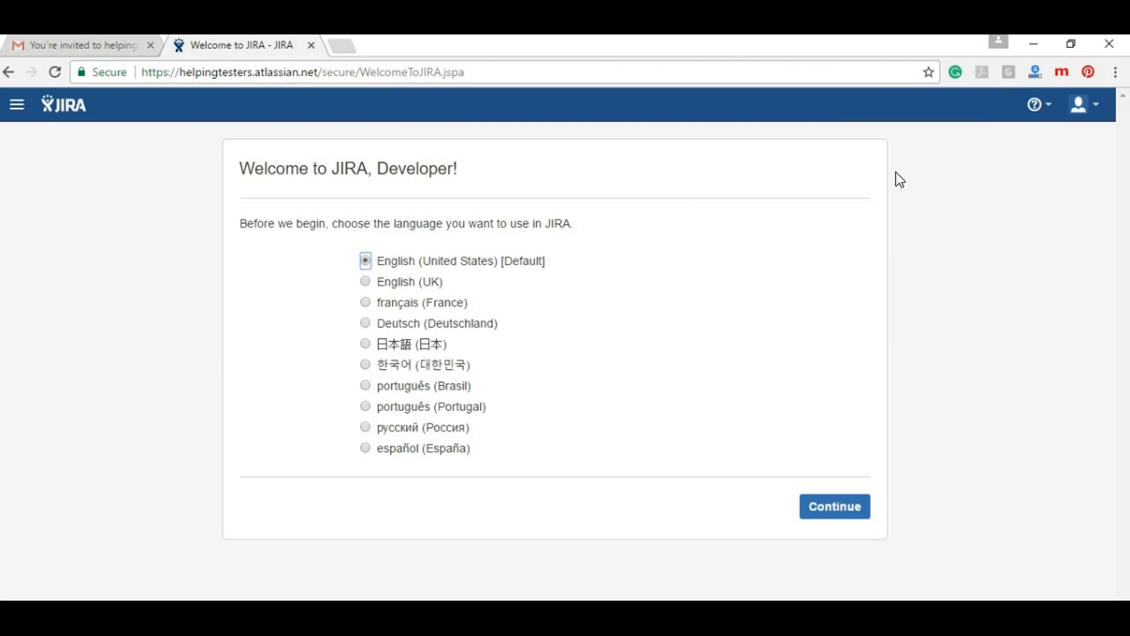
Finish welcome setup with English (United States) and no avatar, then view current projects
click(840, 505)
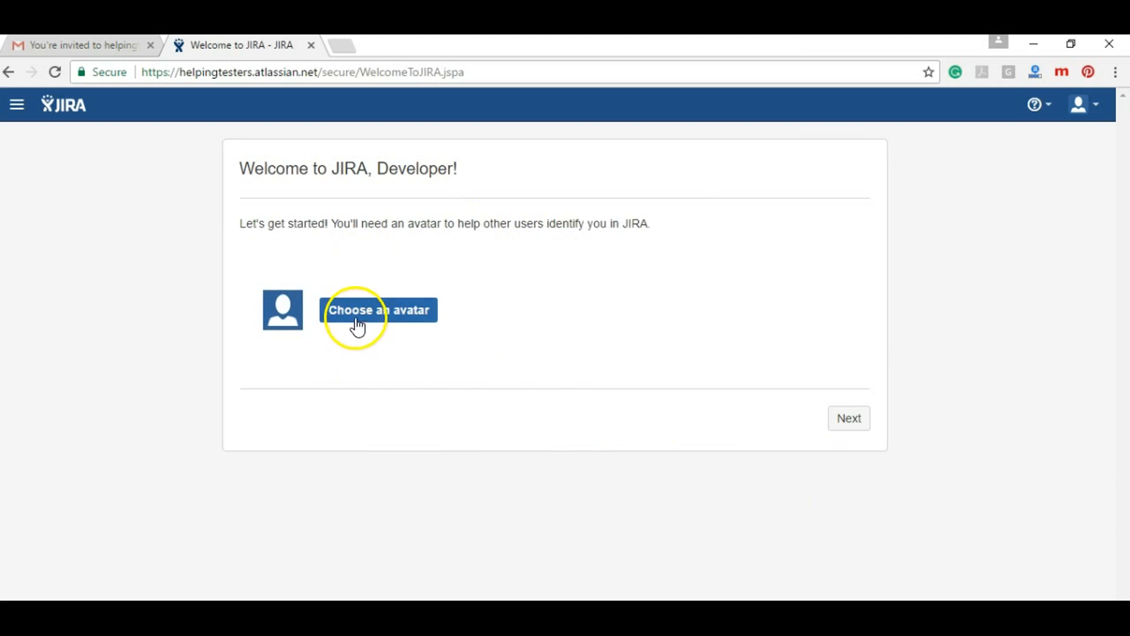
click(358, 319)
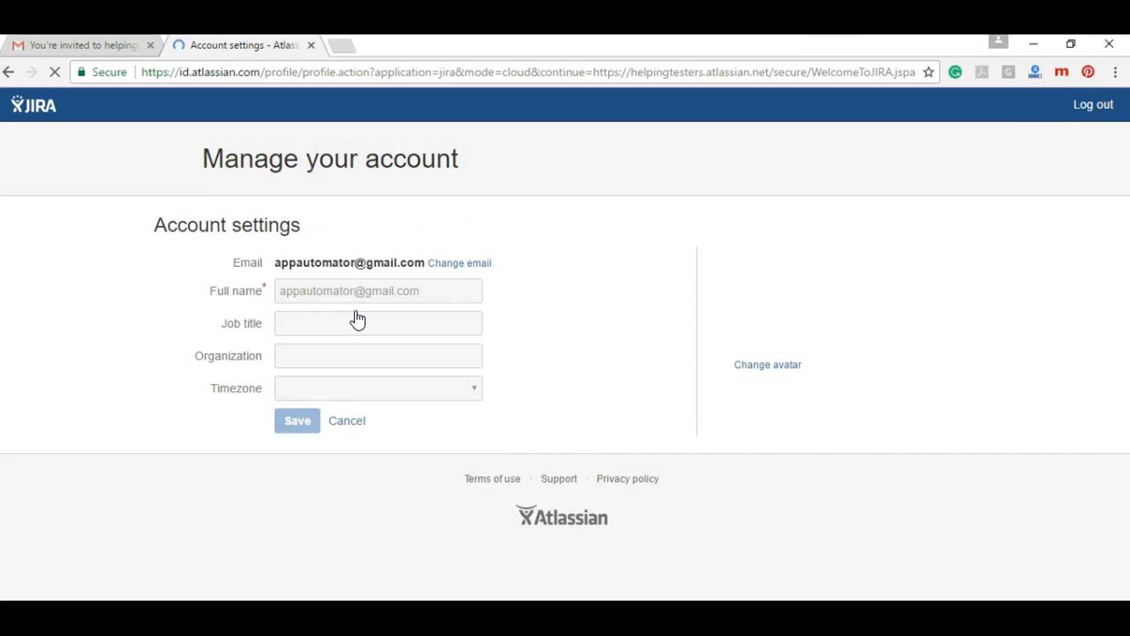
click(800, 360)
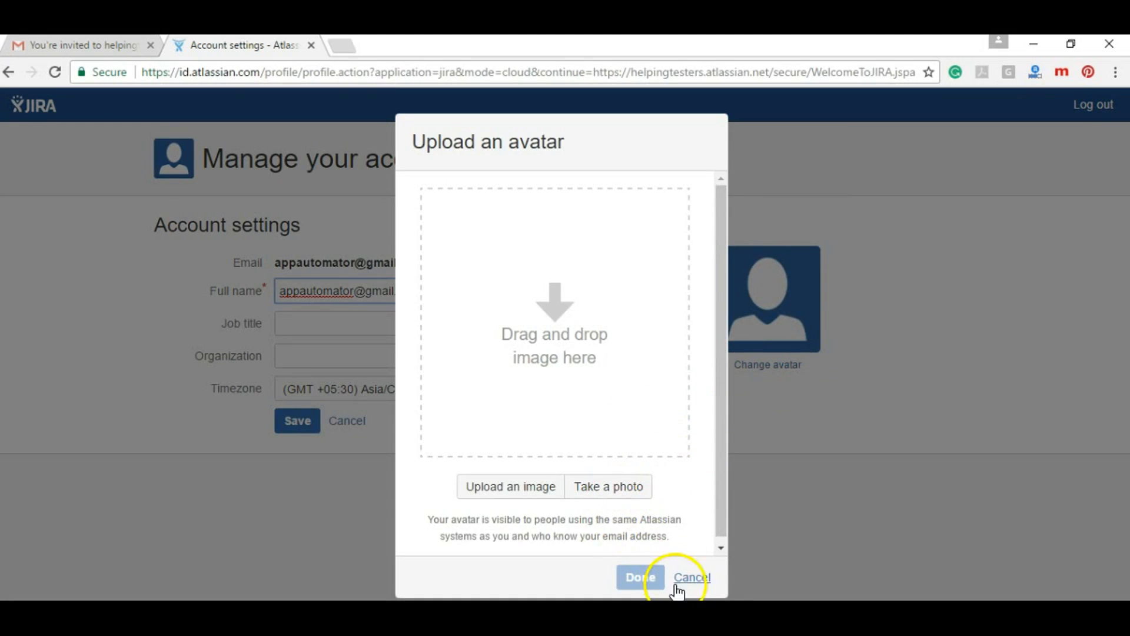
click(692, 577)
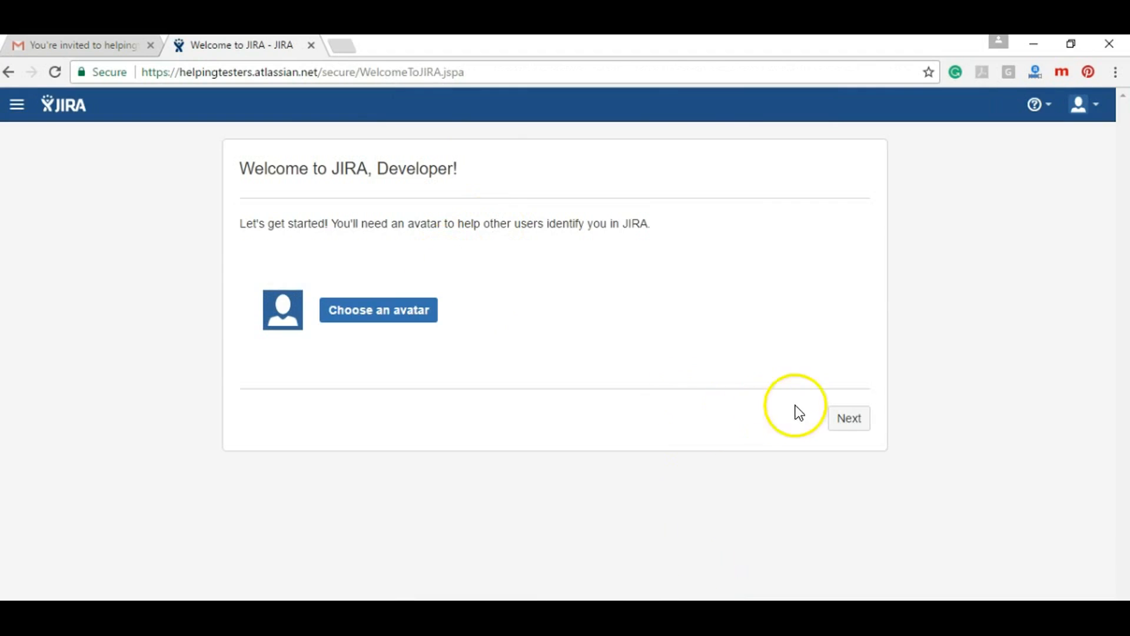
click(845, 419)
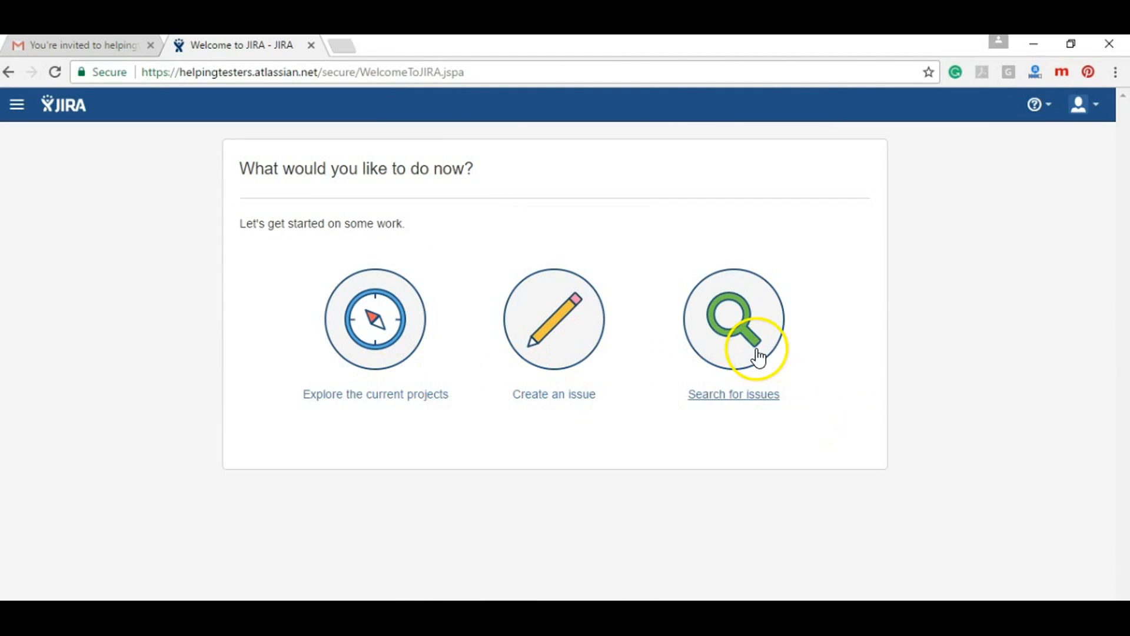
click(406, 315)
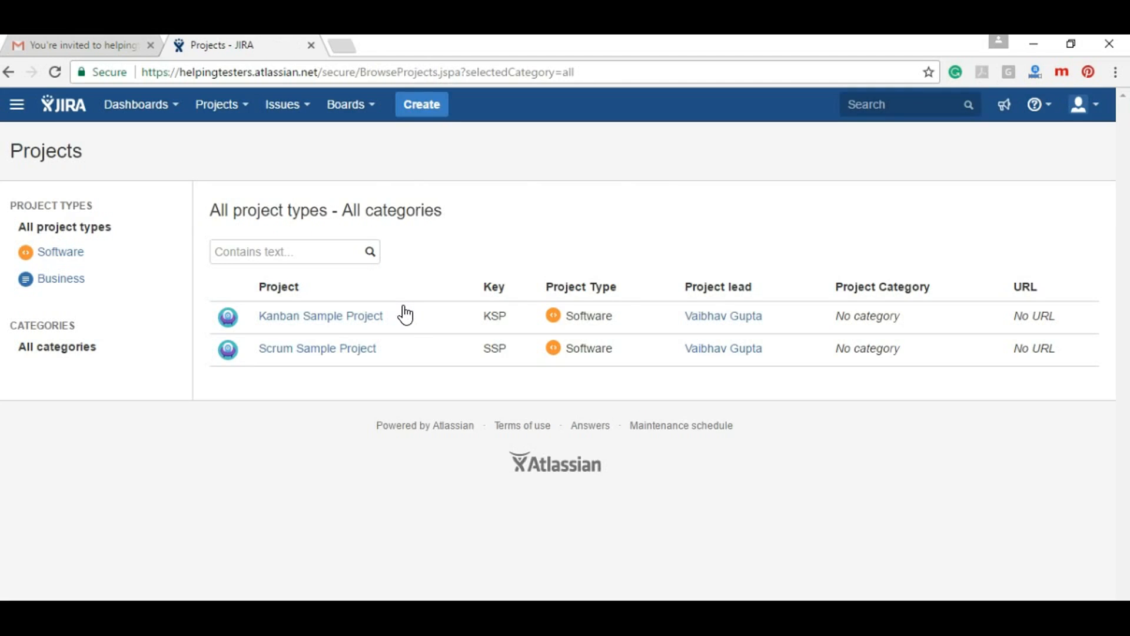
Visit the Scrum Sample Project board, briefly check Help, then return to the System dashboard
click(333, 348)
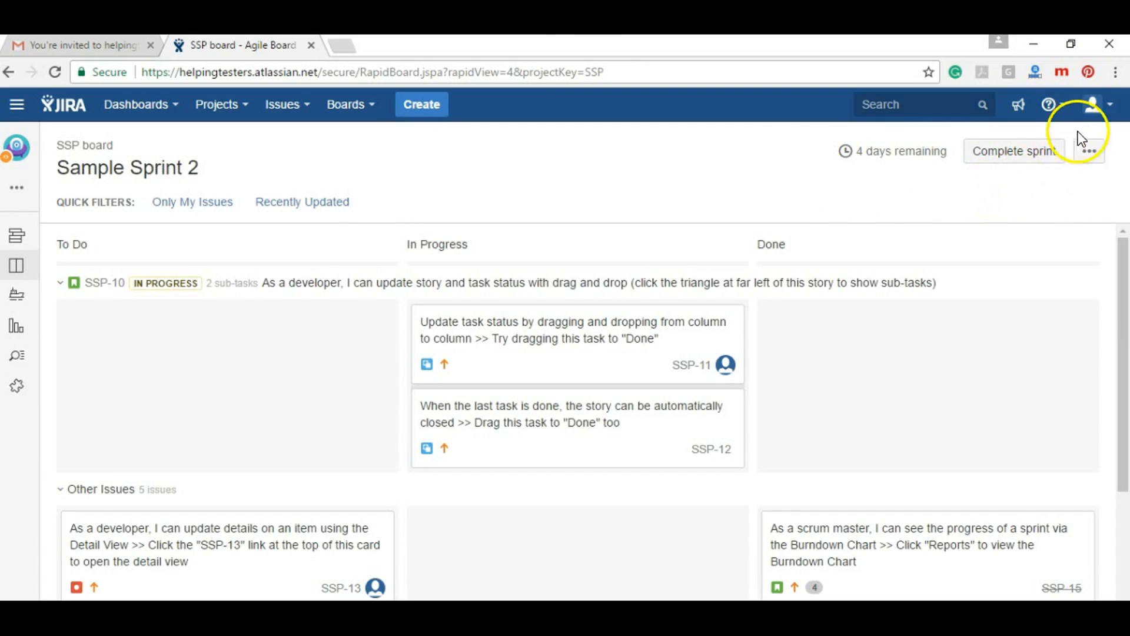
click(1052, 109)
click(834, 217)
click(79, 102)
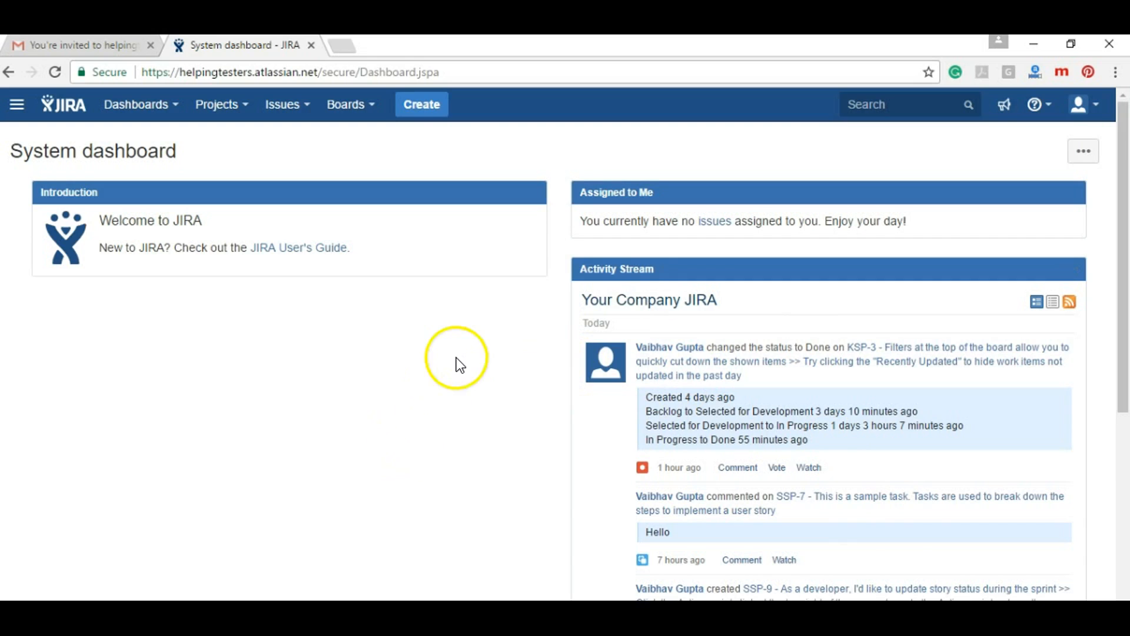
Start a new Epic in Scrum Sample Project (SSP), leaving Epic Name blank
click(422, 111)
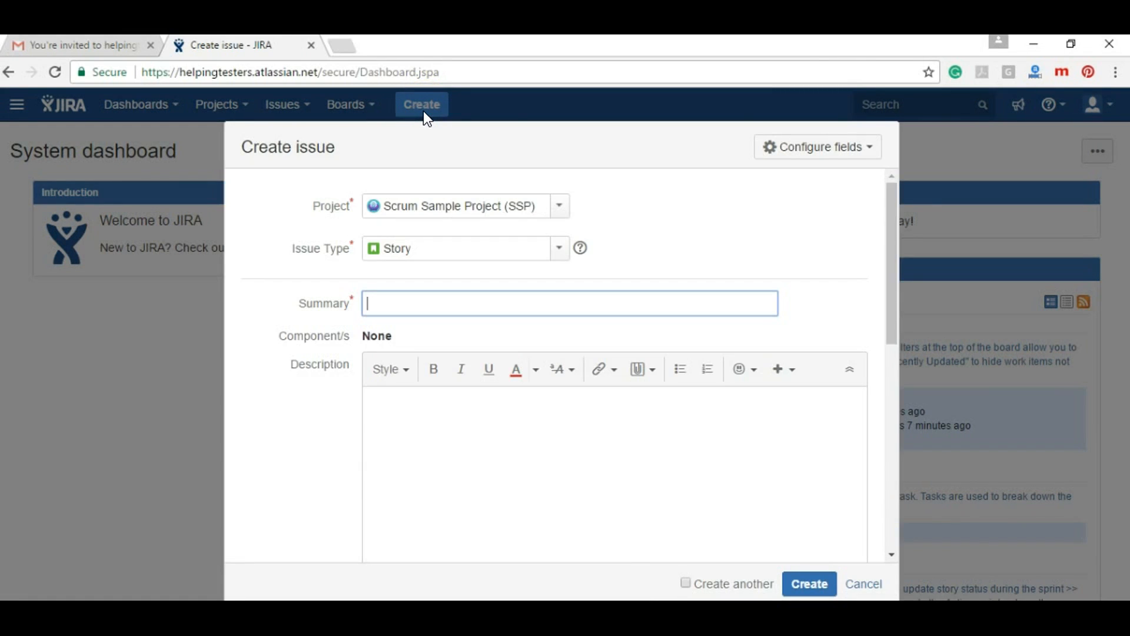
click(558, 206)
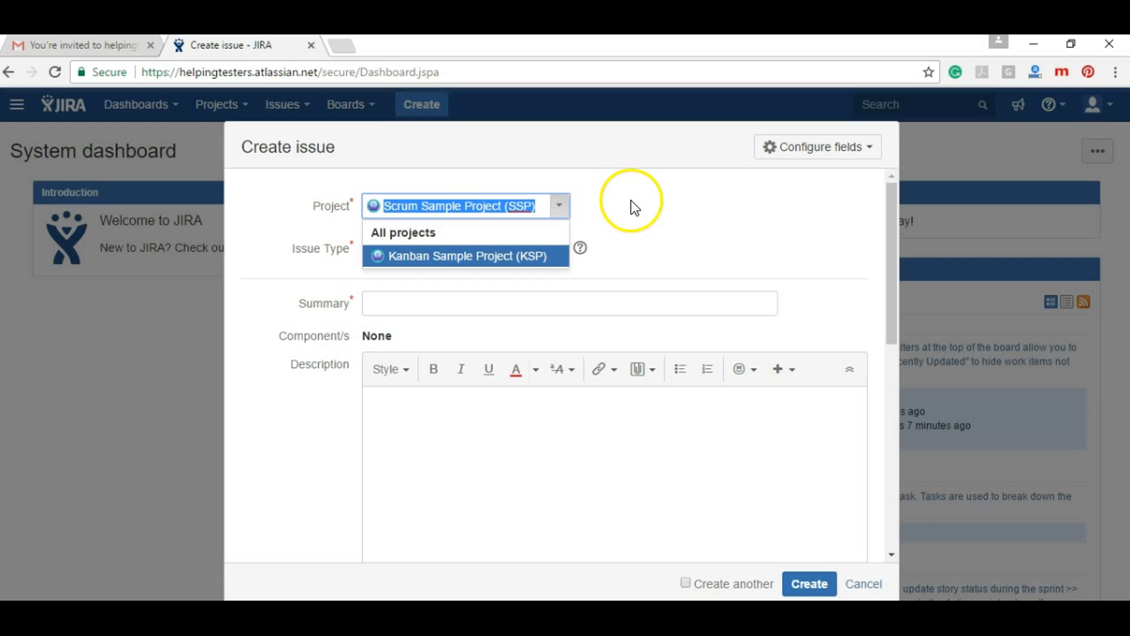
click(647, 206)
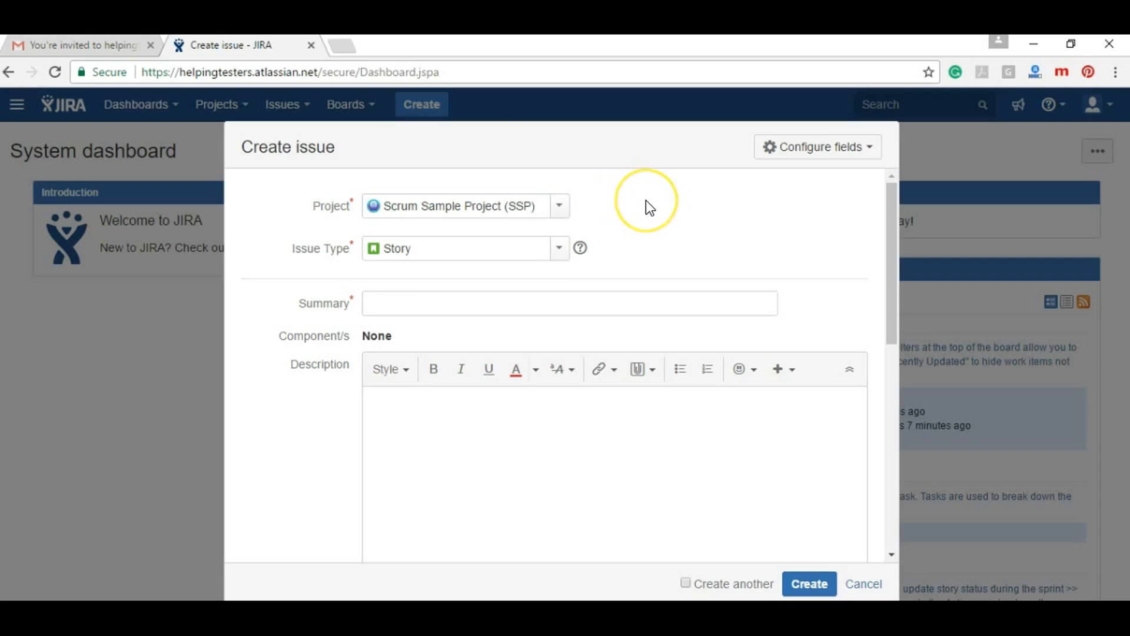
click(560, 252)
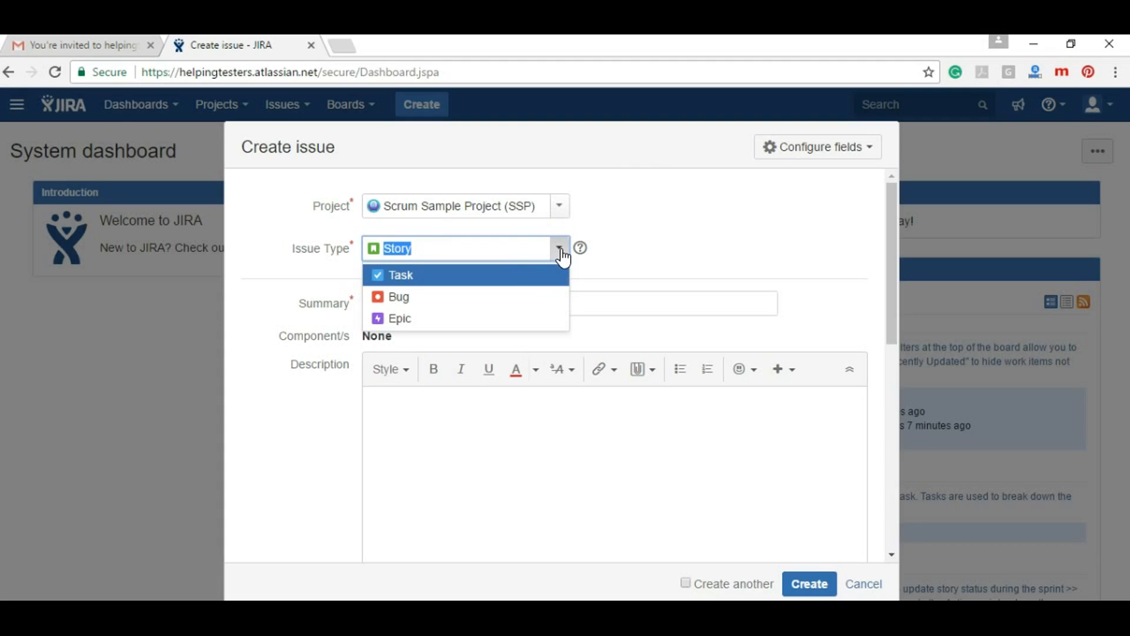
click(506, 322)
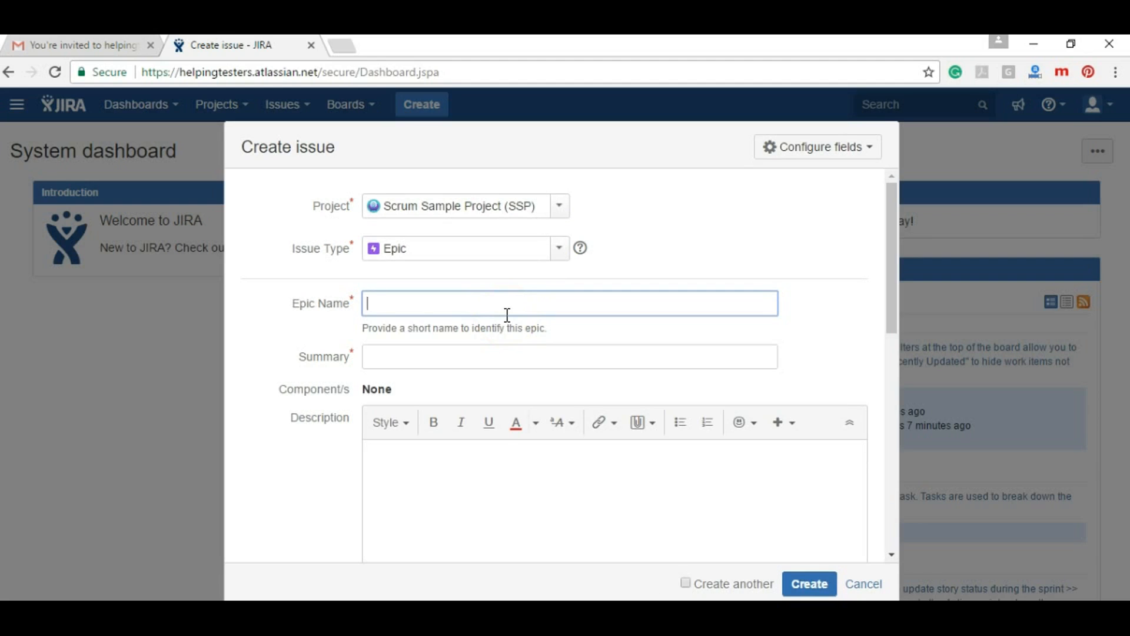
text(UI)
key(BackSpace)
key(BackSpace)
key(BackSpace)
text(D)
key(BackSpace)
Enter Epic1 as the Epic Name and 'Summary for Epic 1' as the summary
text(Epic1)
click(392, 359)
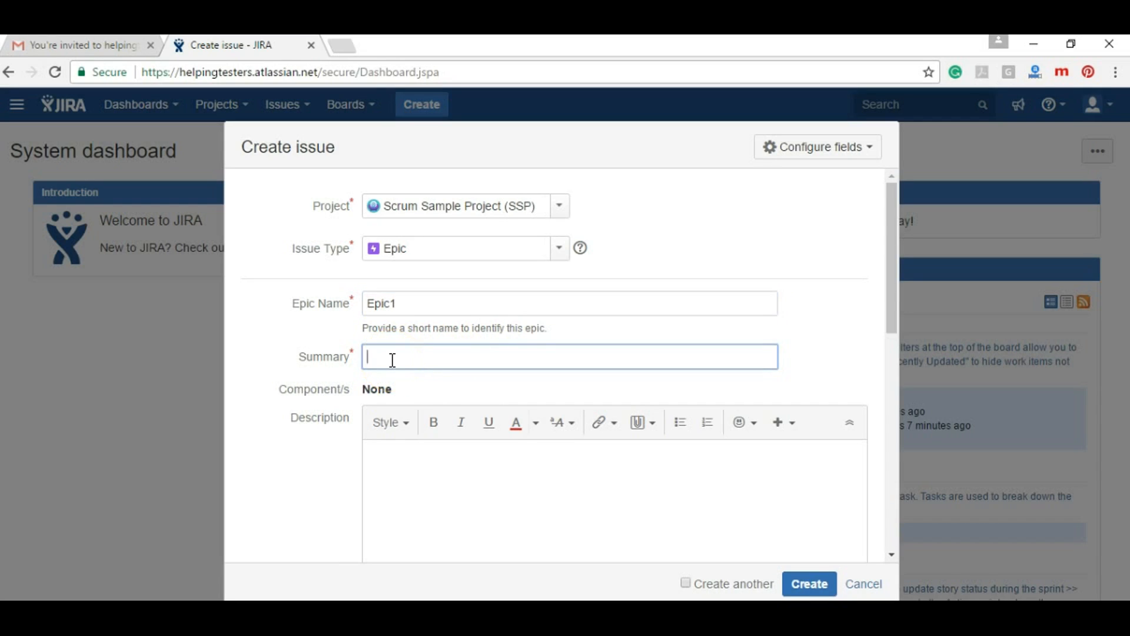
text(Summary for Epic 1)
Set the epic's Fix Version/s to Version 1.0 and Priority to Highest
drag(893, 308, 891, 465)
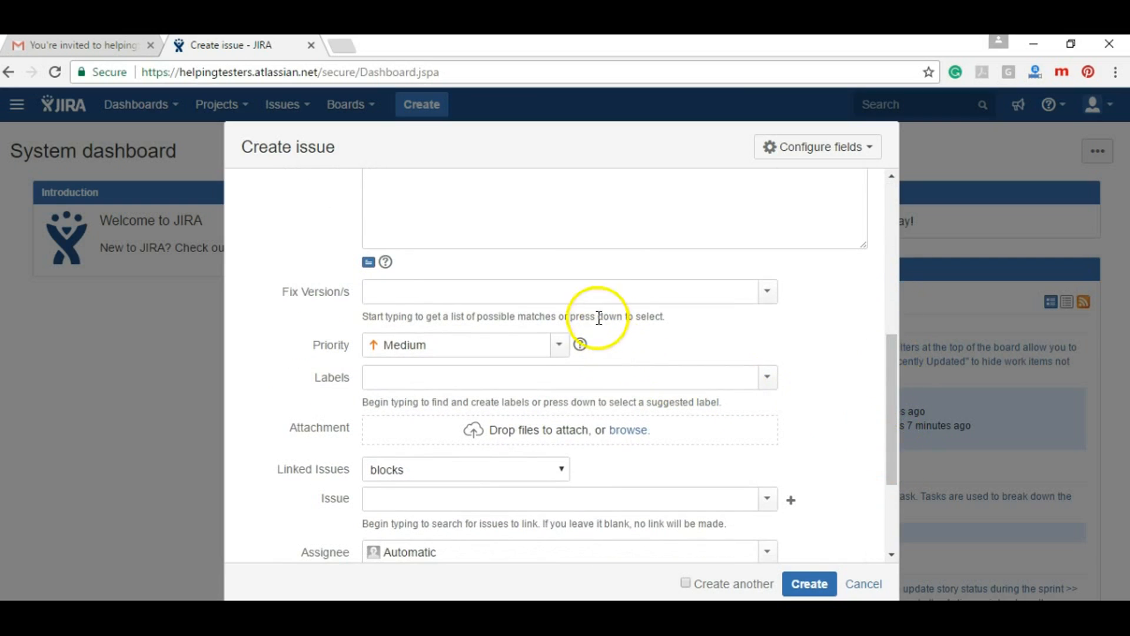
click(587, 288)
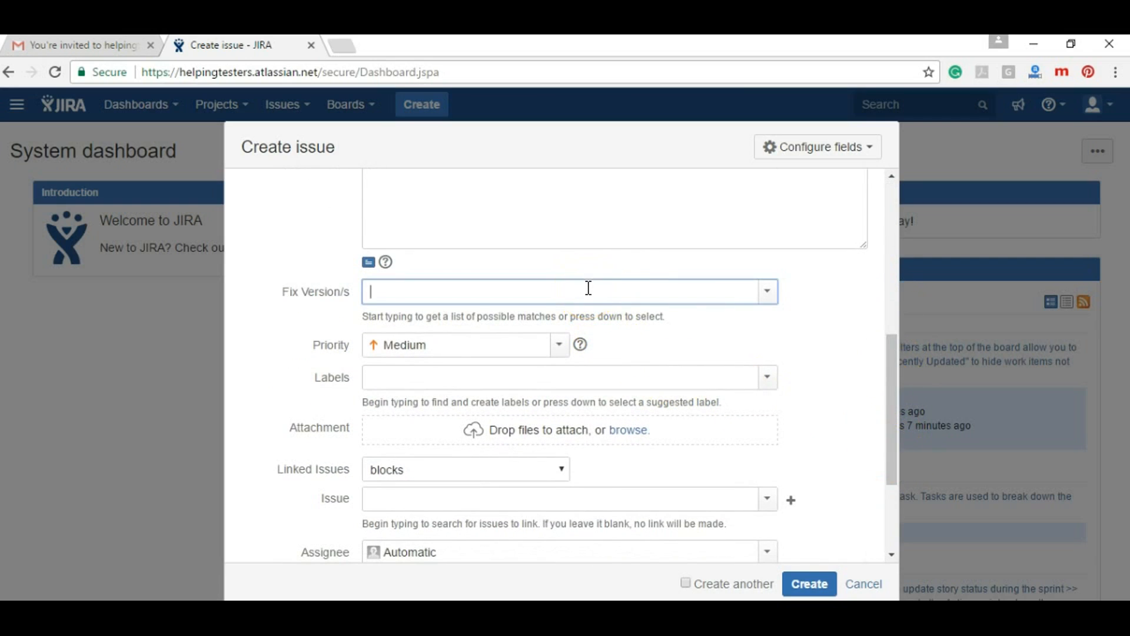
click(774, 297)
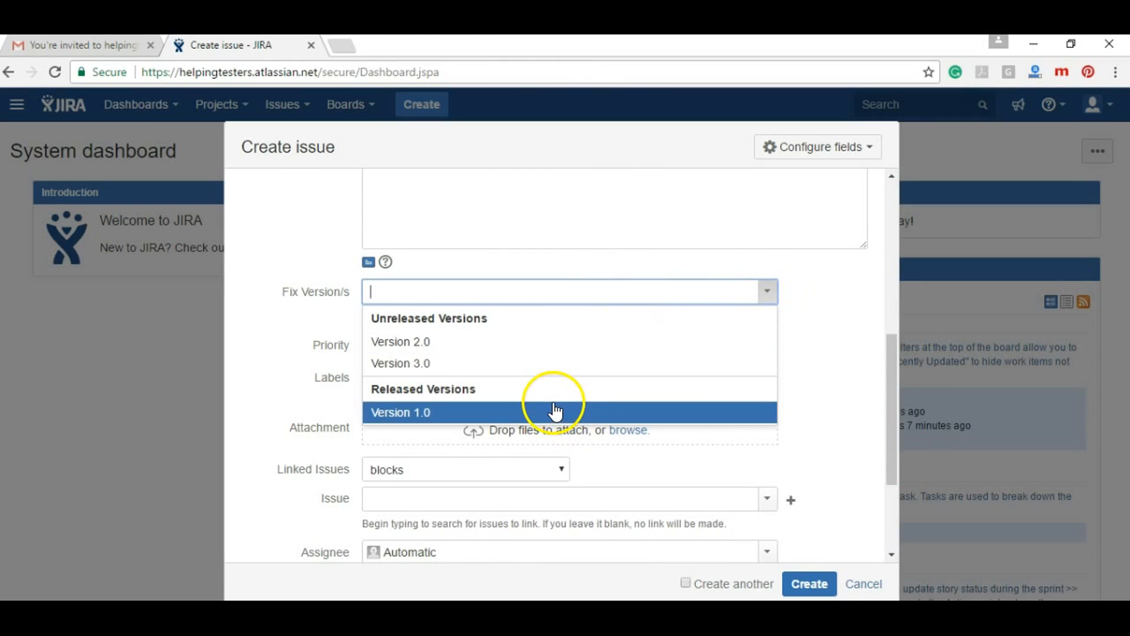
click(556, 412)
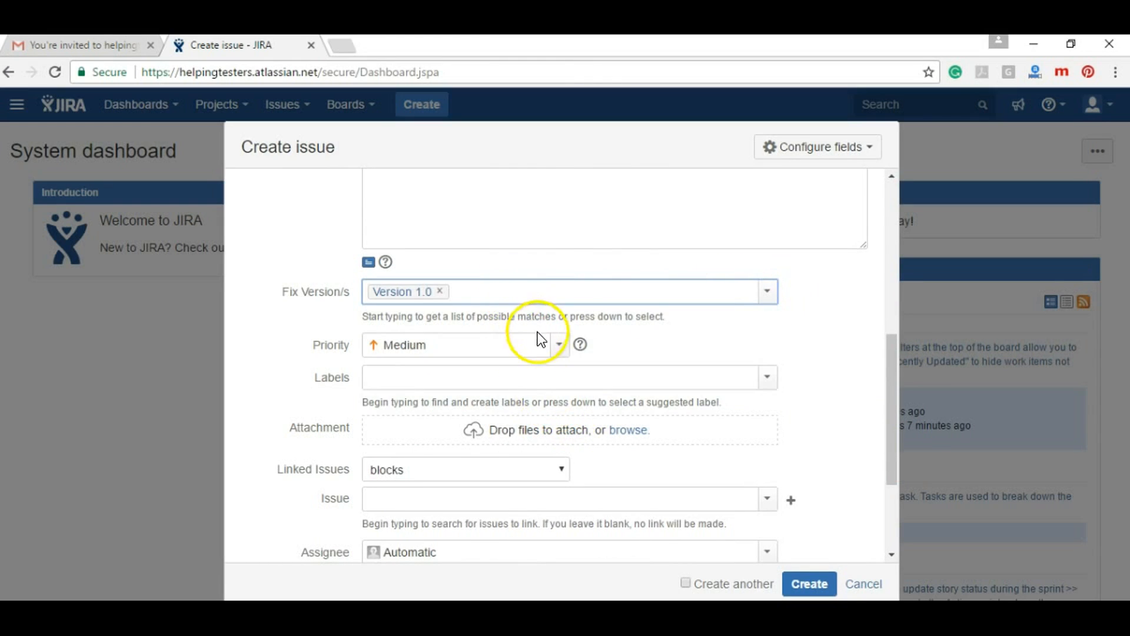
click(555, 347)
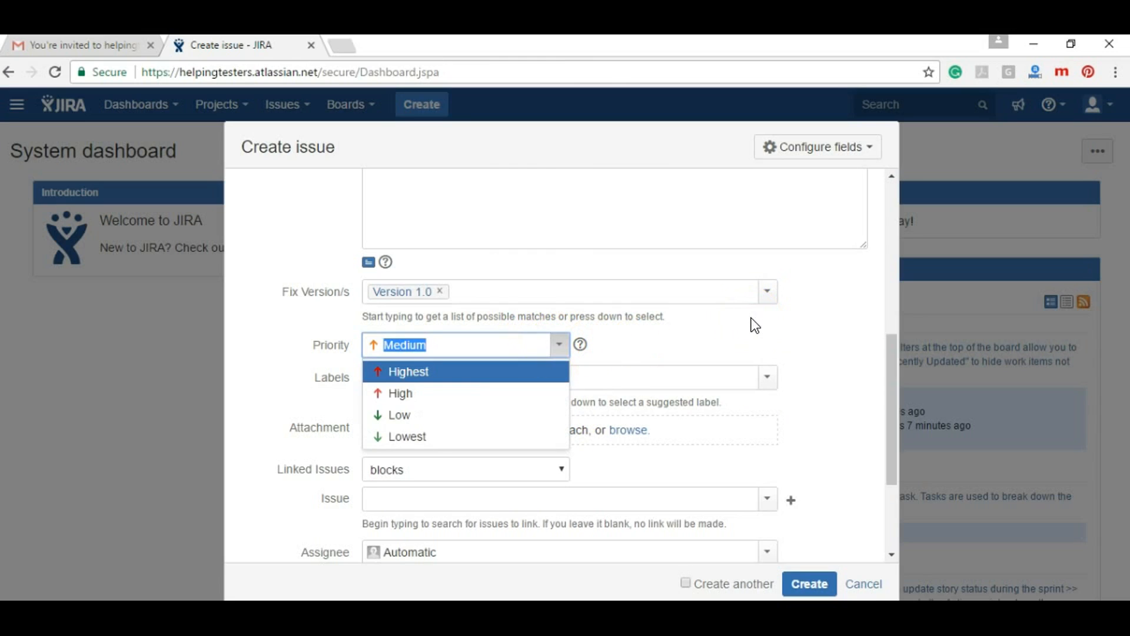
click(537, 372)
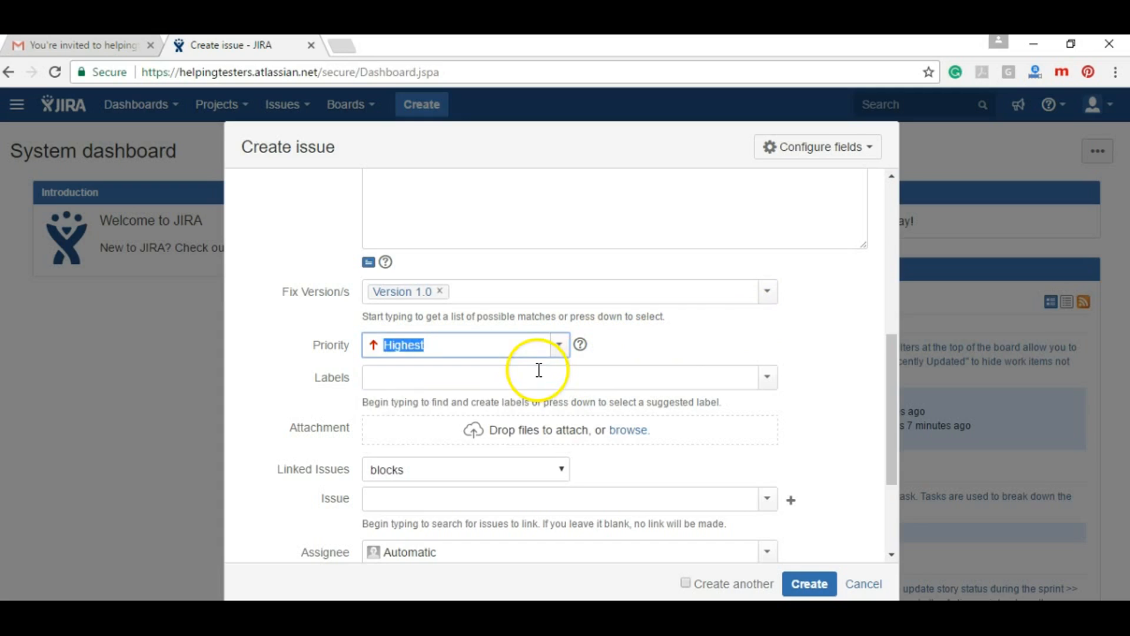
click(586, 381)
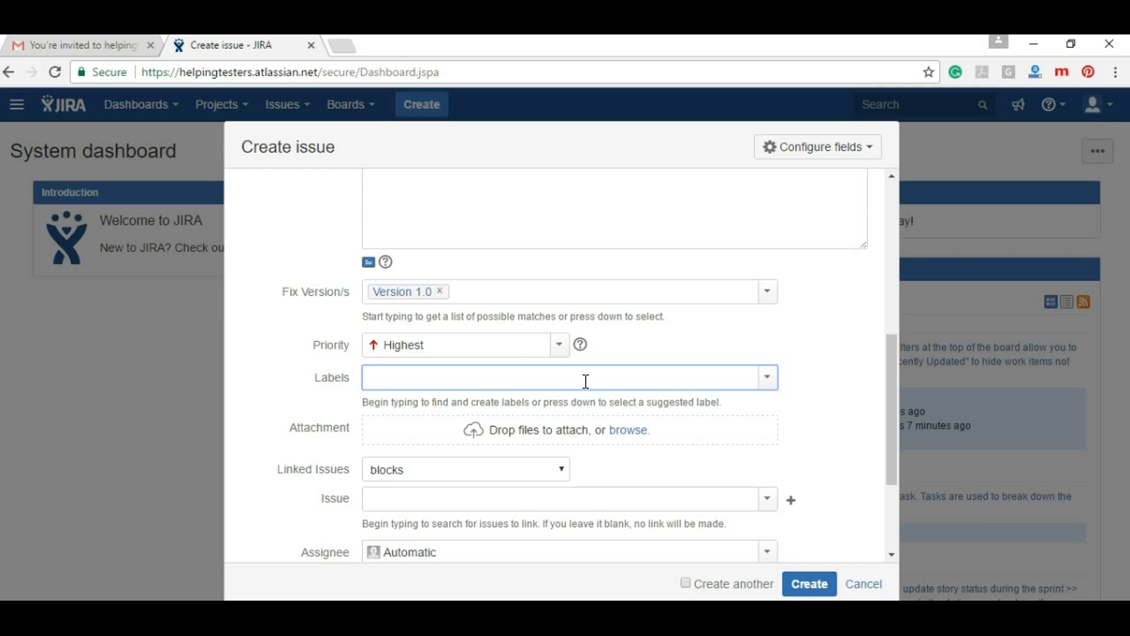
Remove the stray label text and add the new label Nexusv1.2 to the epic
text(Nexus v)
key(space)
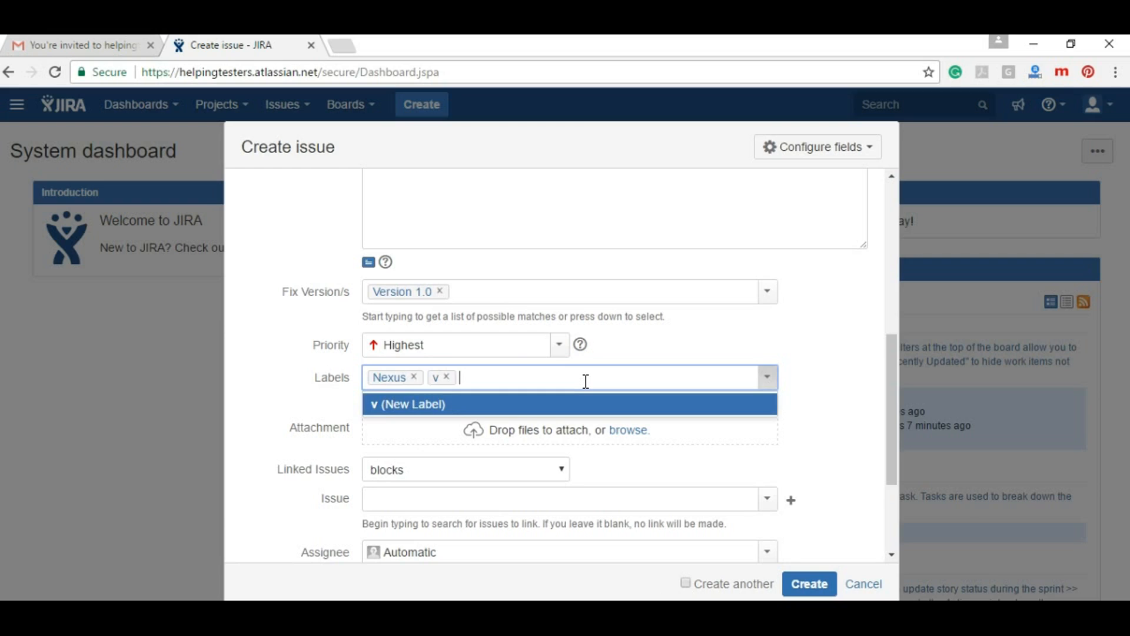
text(5.2)
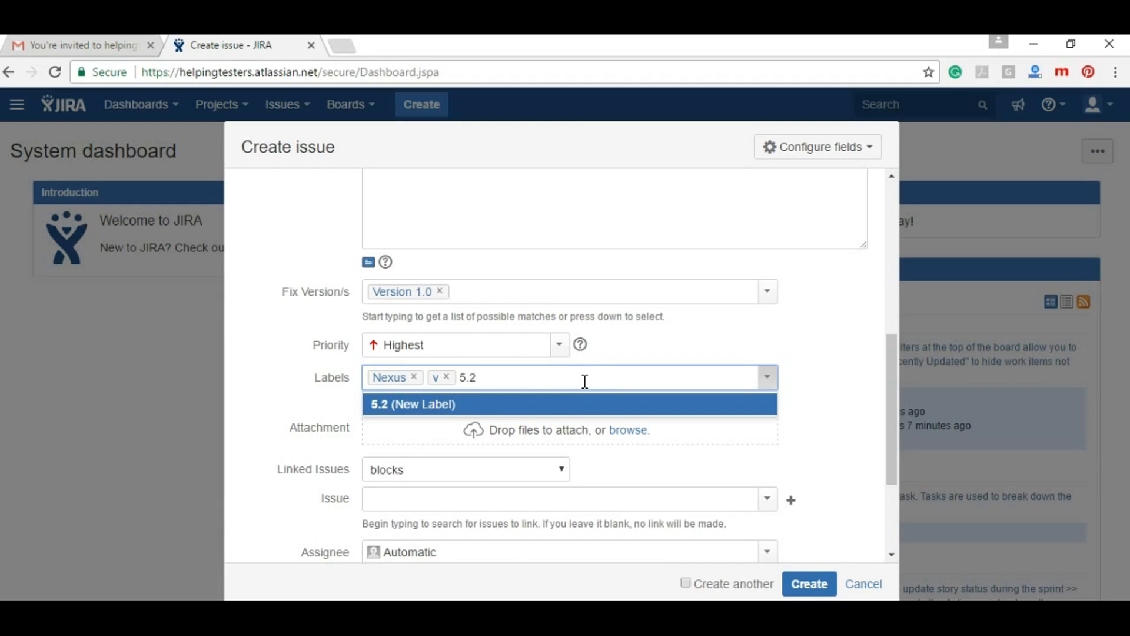
key(BackSpace)
key(BackSpace)
key(BackSpace)
key(BackSpace)
key(BackSpace)
key(BackSpace)
key(BackSpace)
text(Nex)
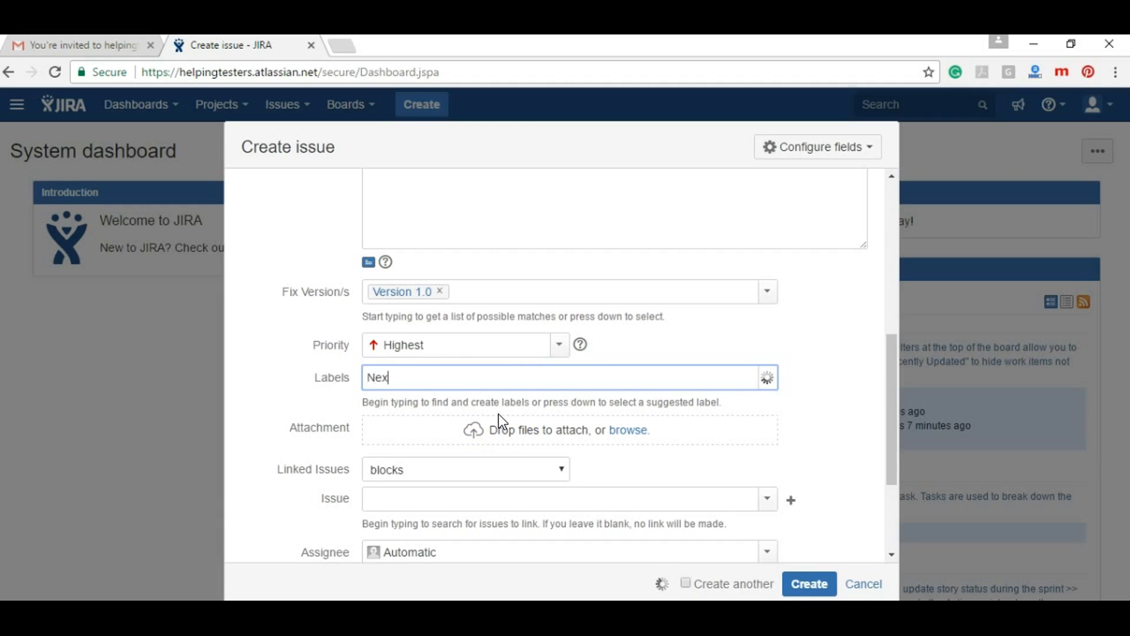
text(usv1.2)
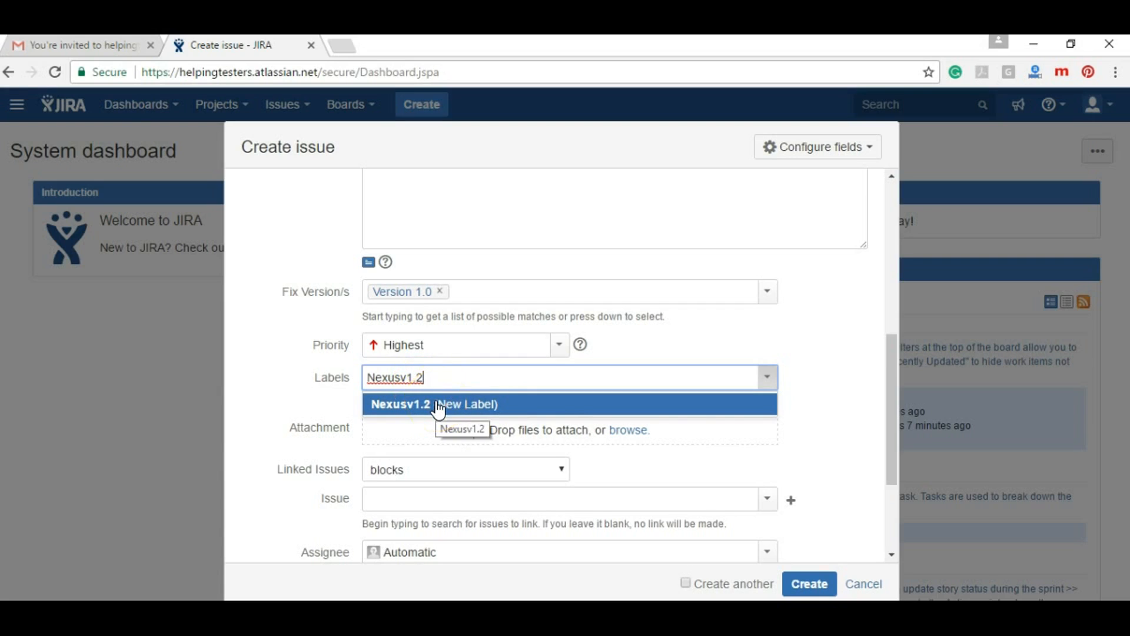
click(436, 404)
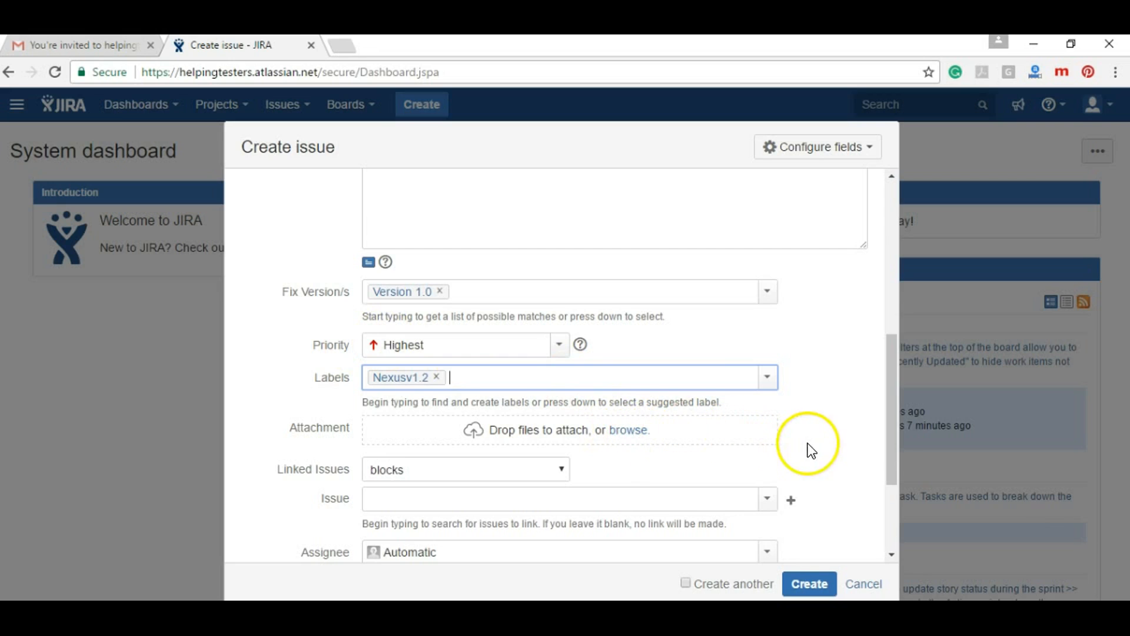
Choose blocks as the epic's Linked Issues link type
scroll(891, 448, down, 1)
drag(895, 478, 895, 518)
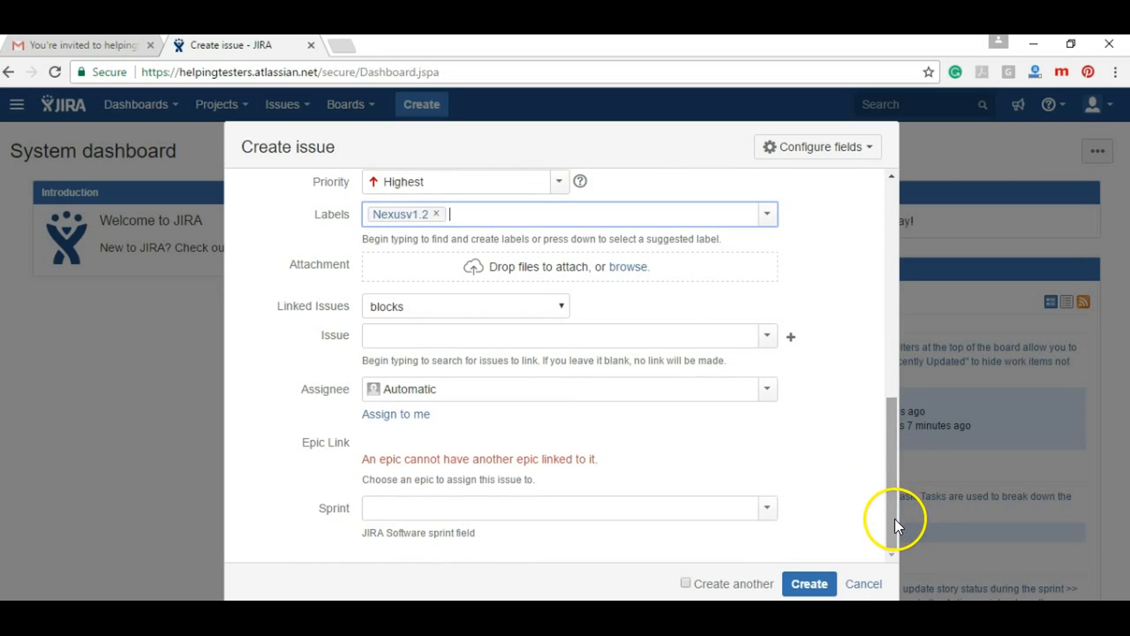
click(562, 312)
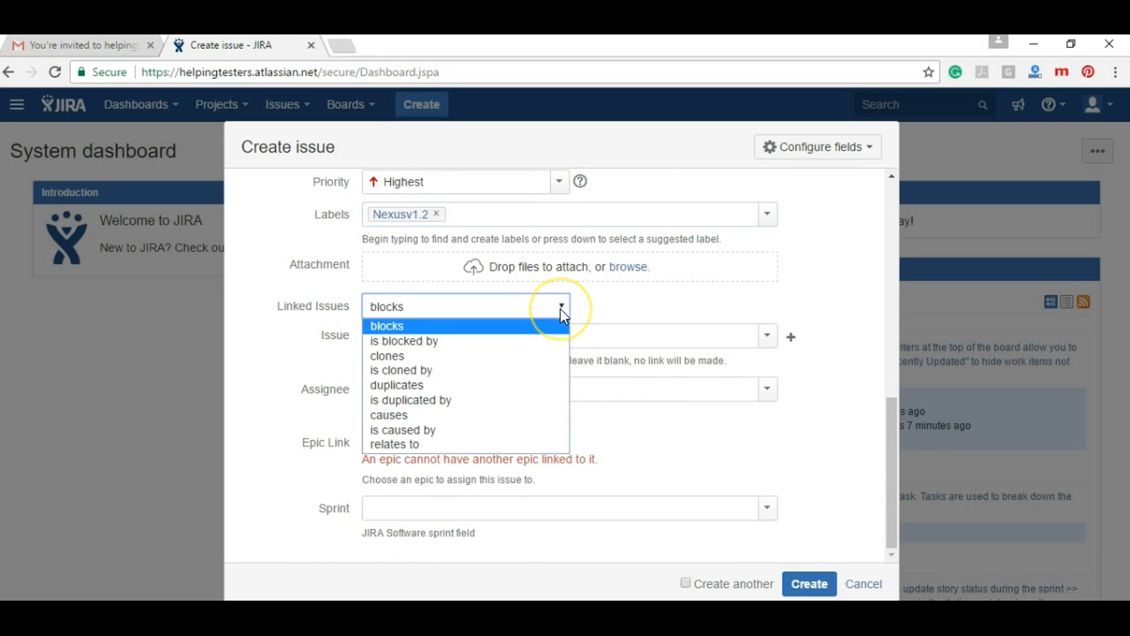
click(656, 312)
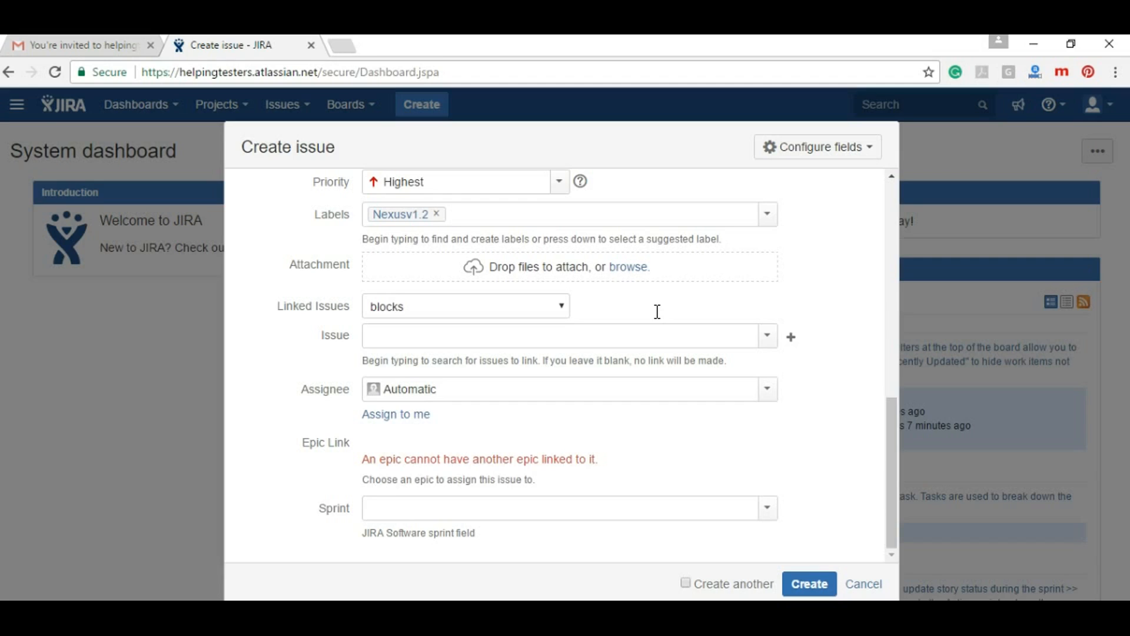
click(520, 306)
click(520, 306)
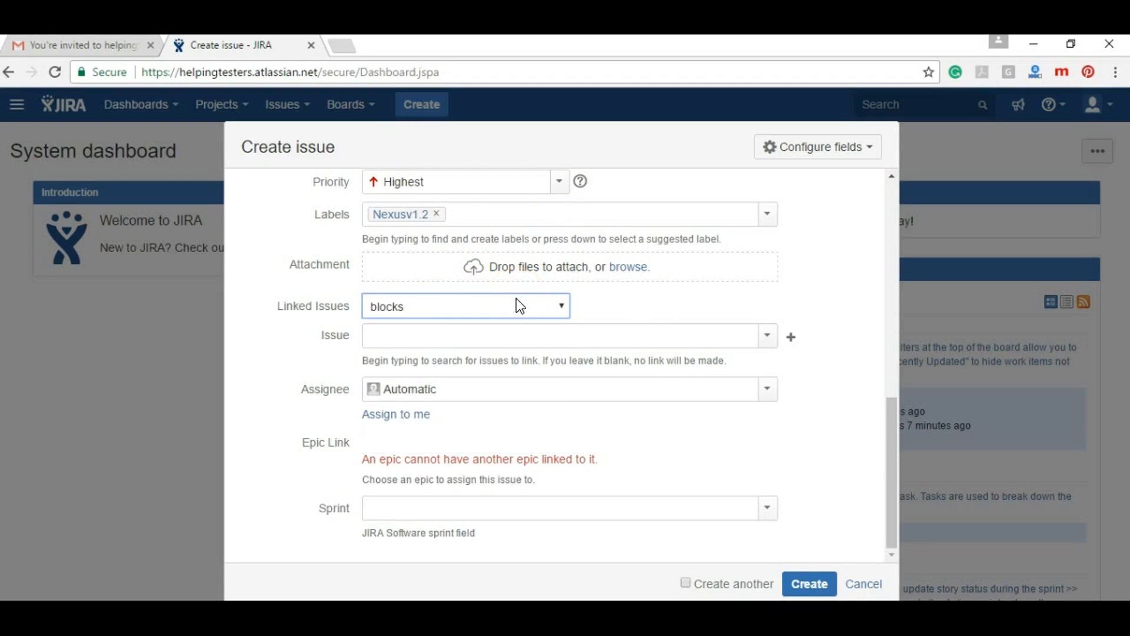
click(484, 332)
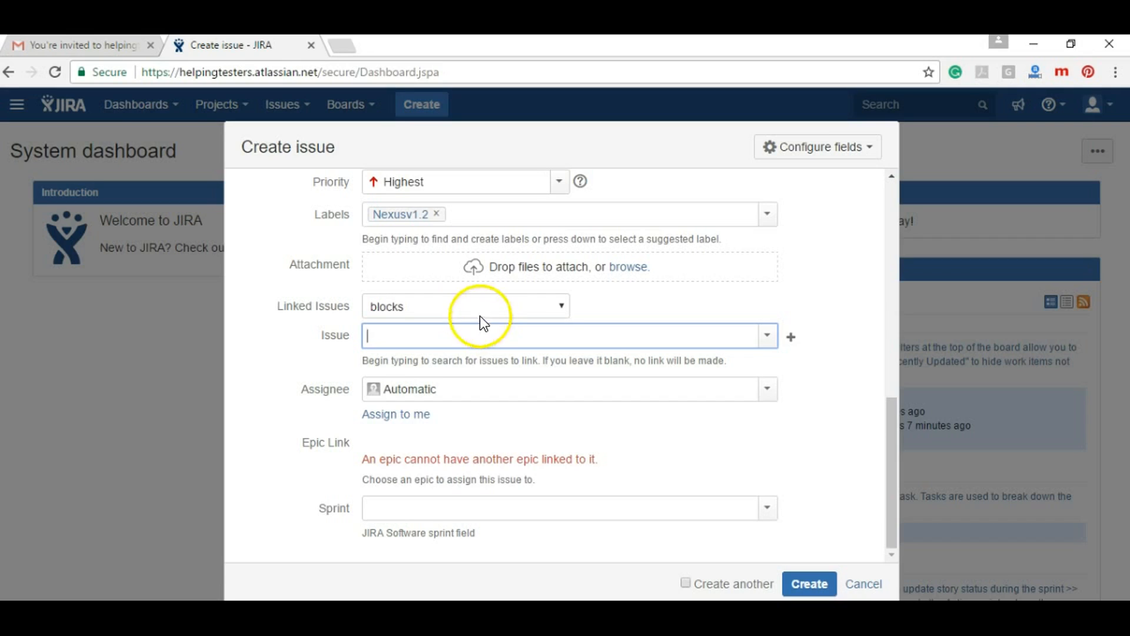
click(478, 306)
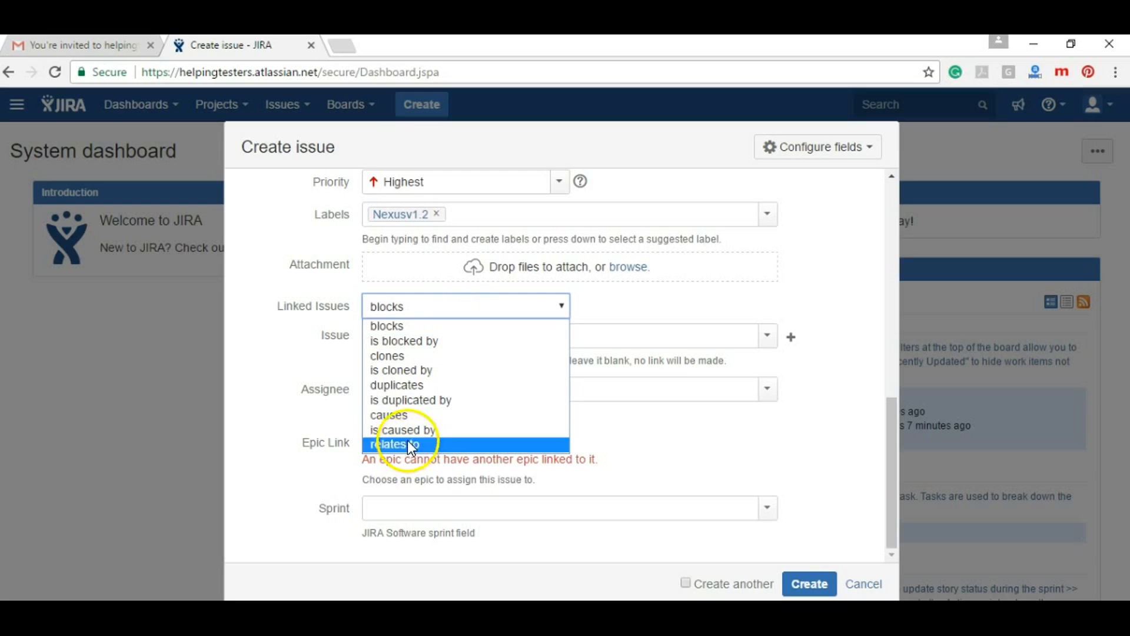
click(760, 315)
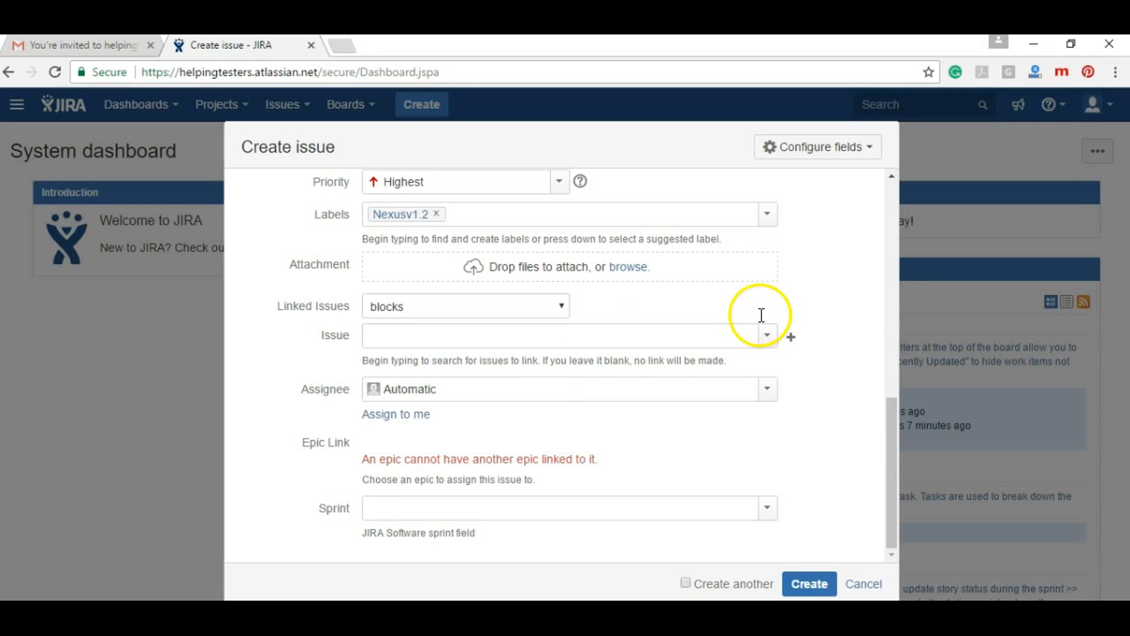
Try the Issue field and Issue Selector, closing it without linking any issue
click(625, 333)
click(767, 335)
click(771, 336)
click(695, 336)
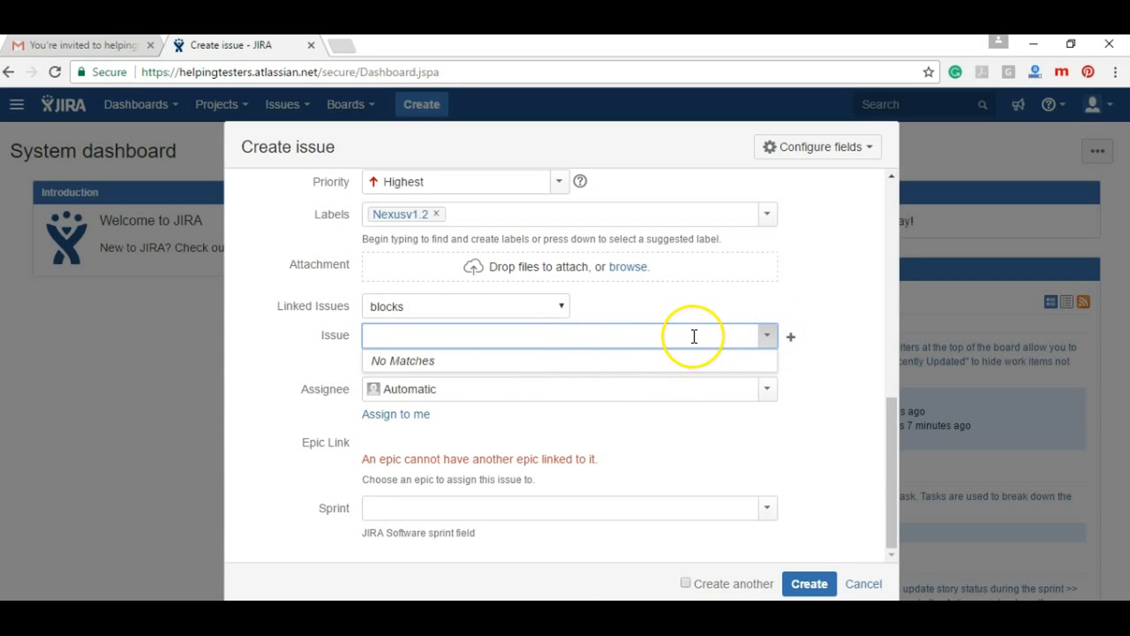
text(1)
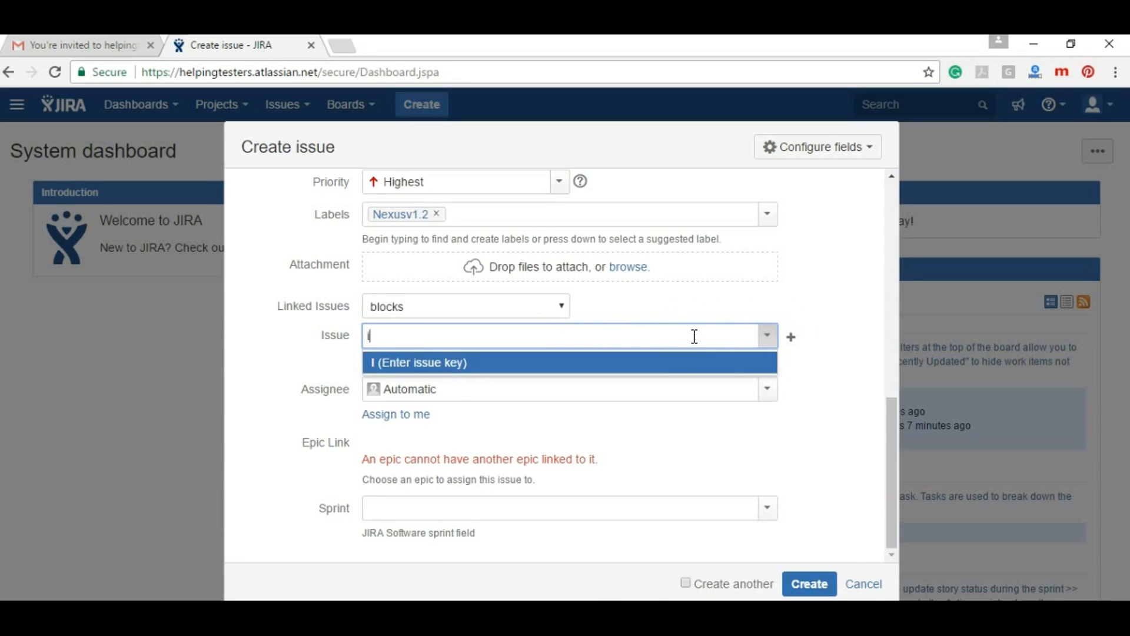
key(BackSpace)
click(790, 337)
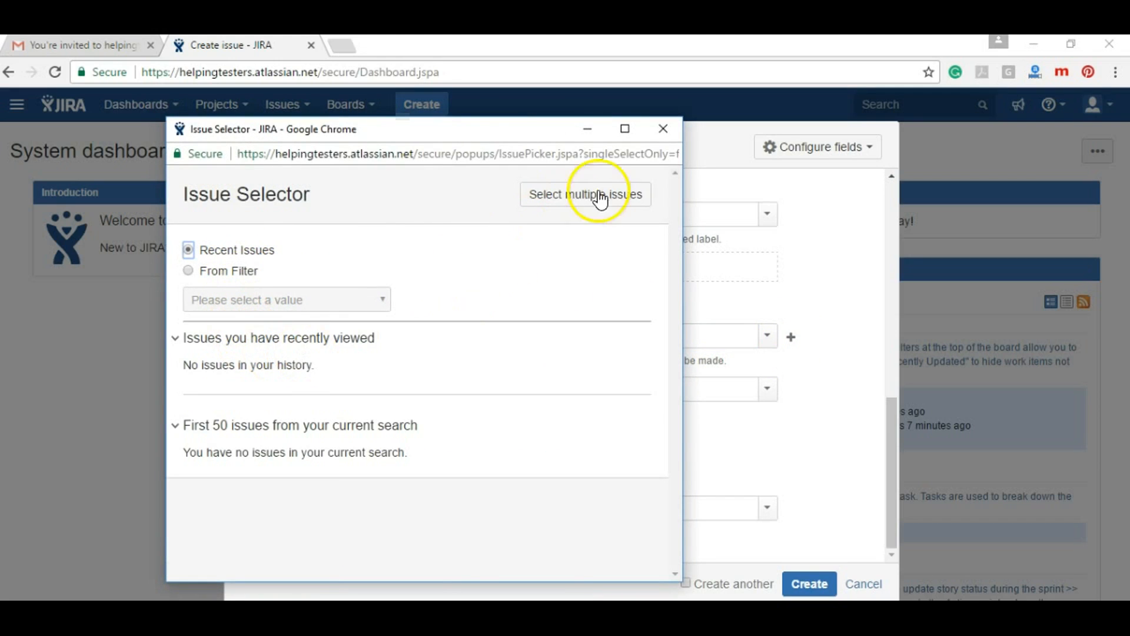
click(663, 136)
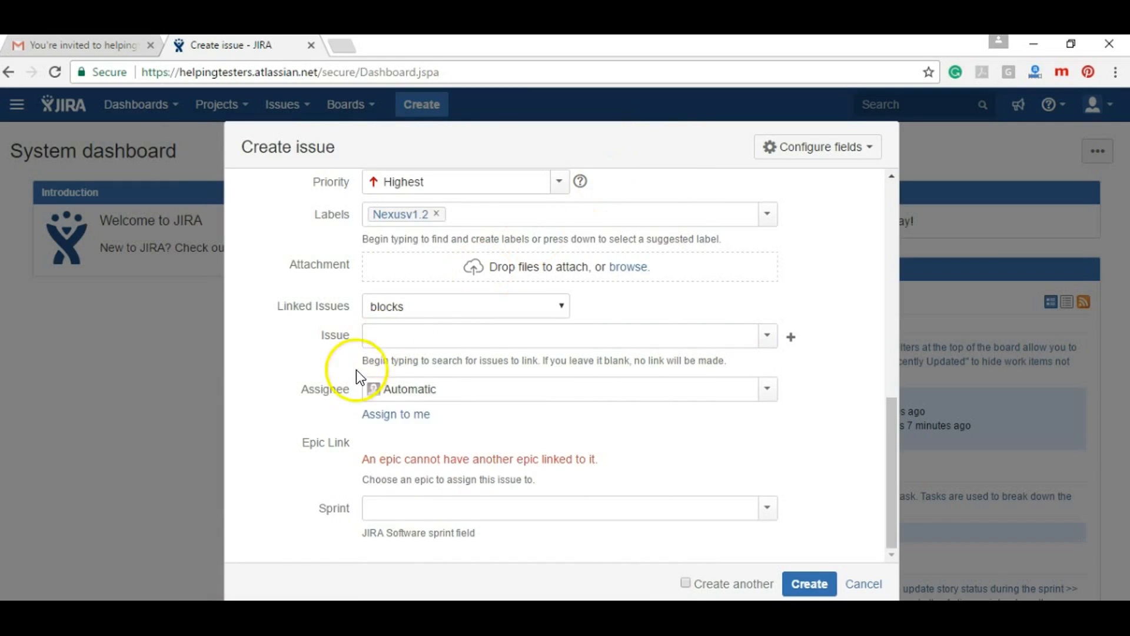
click(471, 388)
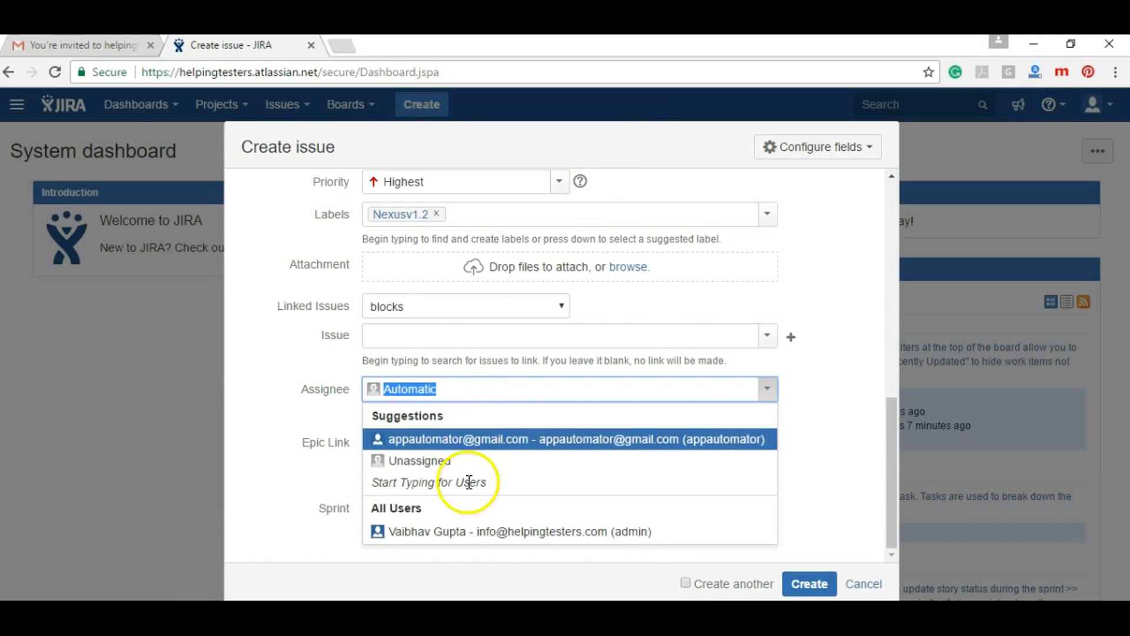
Assign the epic to myself and place it in Sample Sprint 2
click(454, 532)
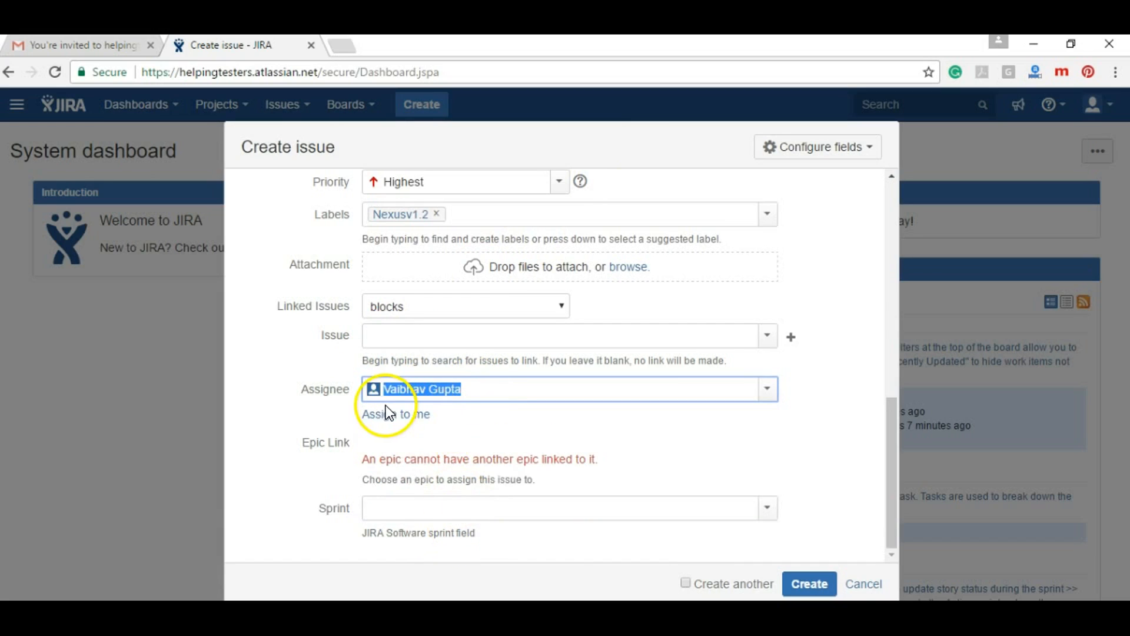
click(390, 419)
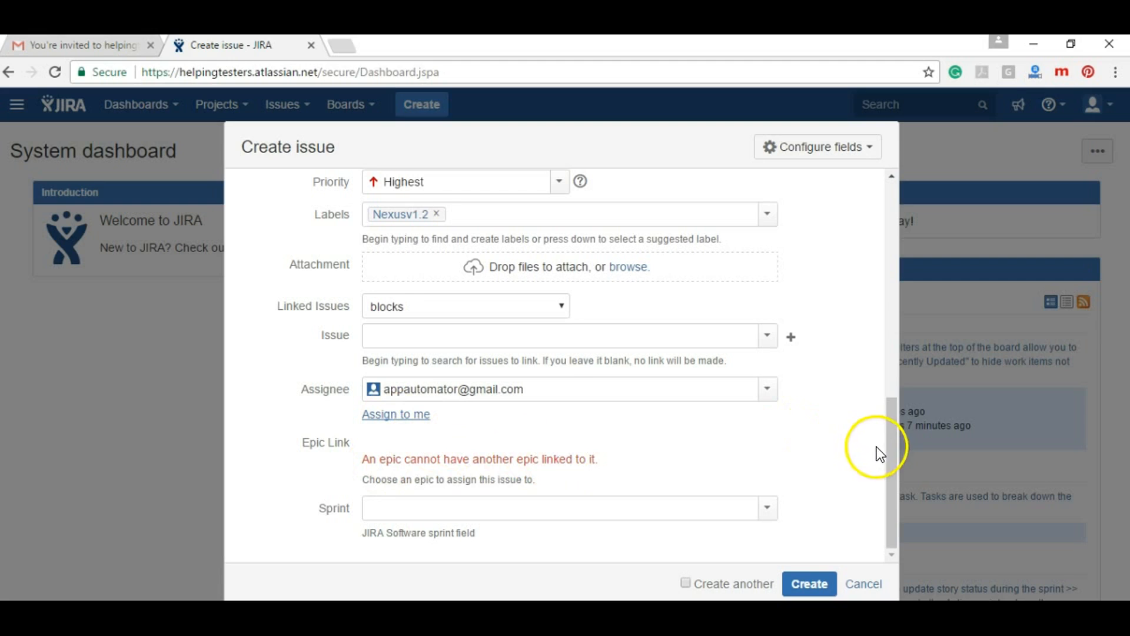
drag(899, 458, 890, 525)
click(786, 511)
click(767, 509)
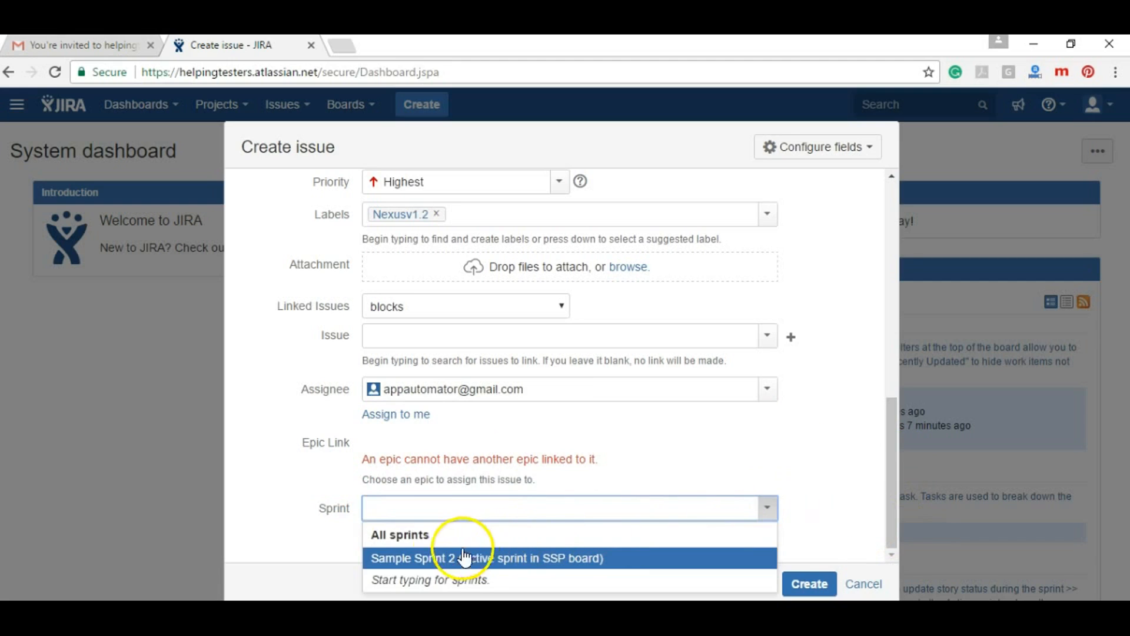
click(431, 559)
click(269, 476)
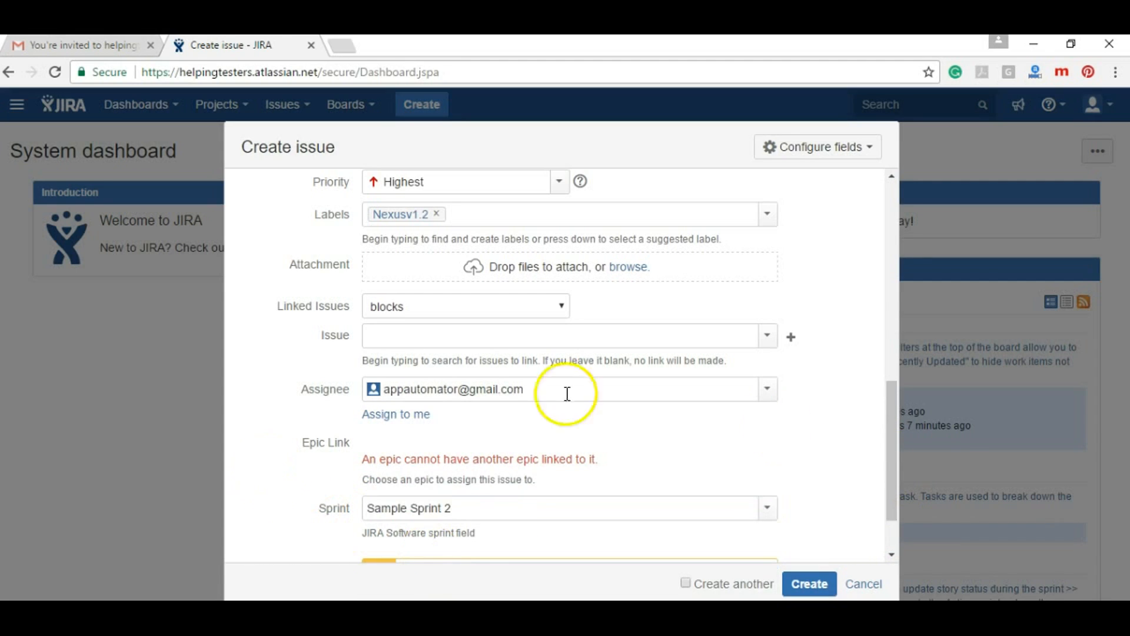
scroll(887, 528, down, 2)
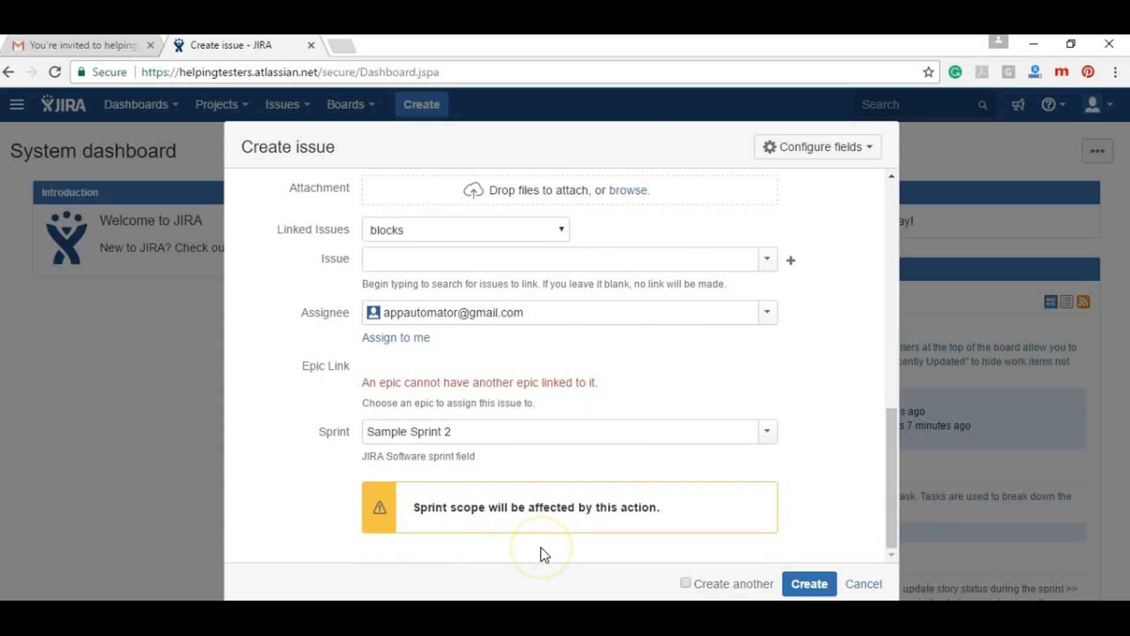
Create the epic and open the new SSP-24 from the confirmation
click(809, 584)
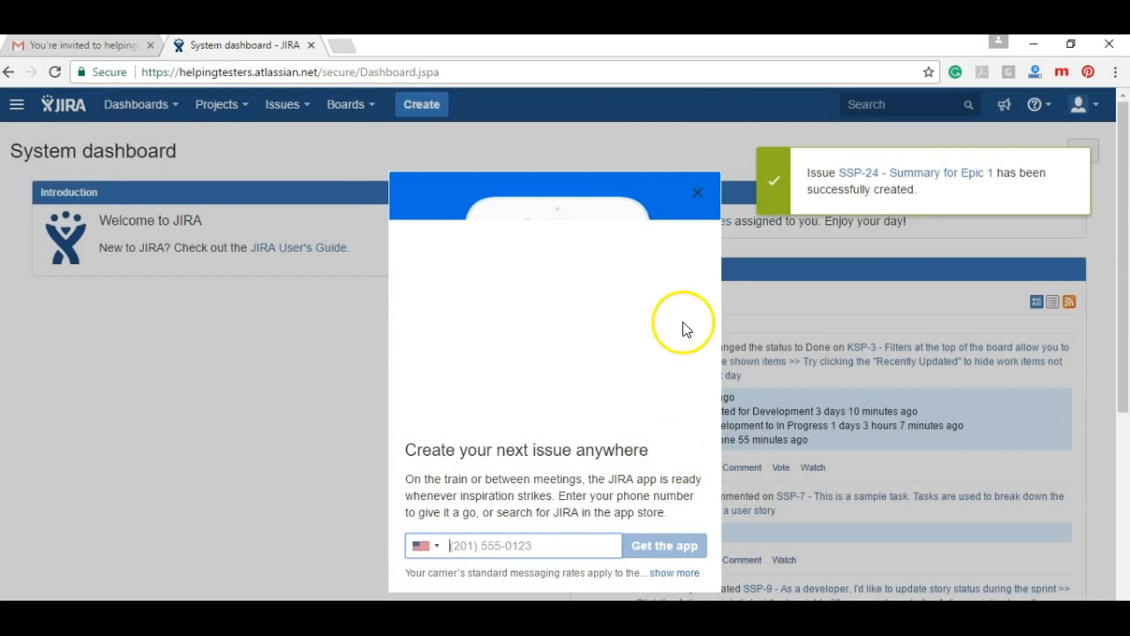
click(696, 191)
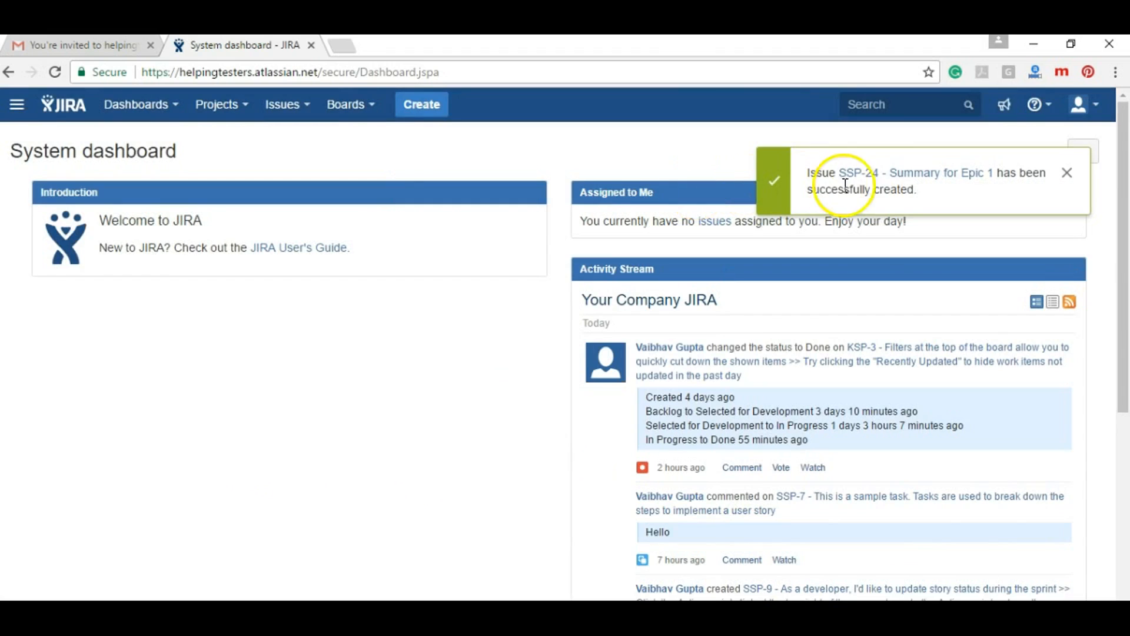
click(876, 179)
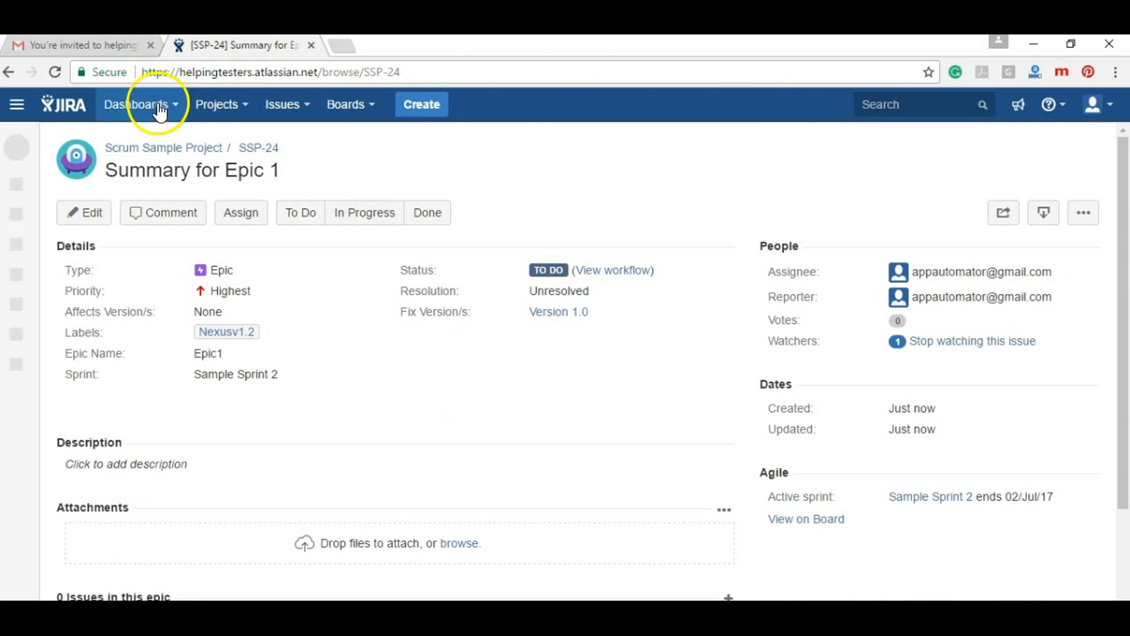
Return to the System dashboard and check SSP-24 under Assigned to Me
click(80, 105)
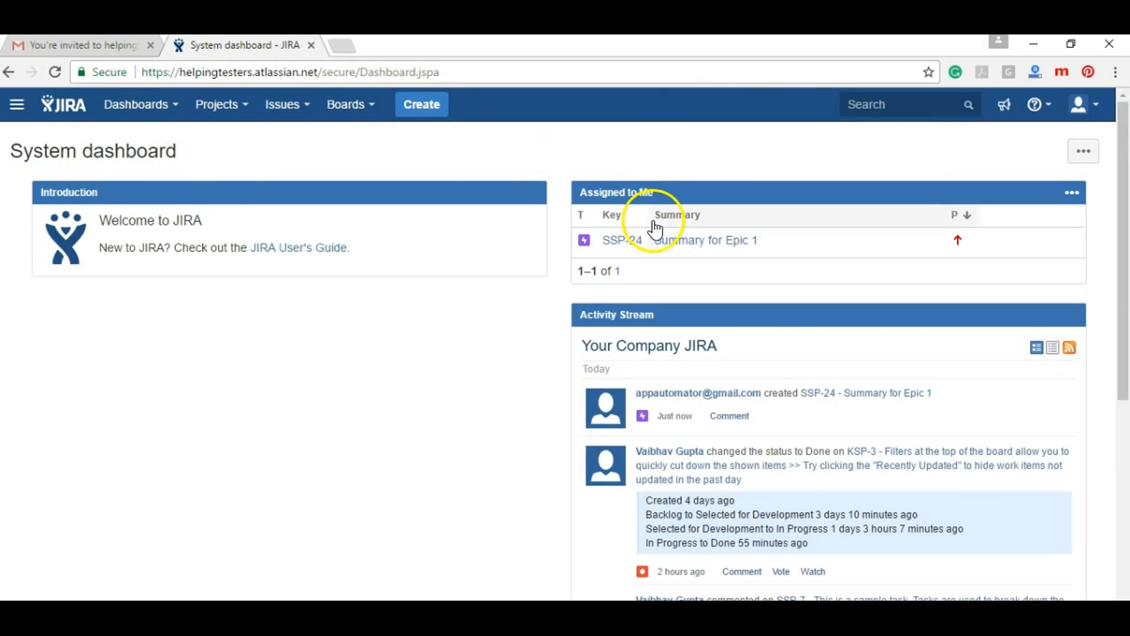
double_click(622, 192)
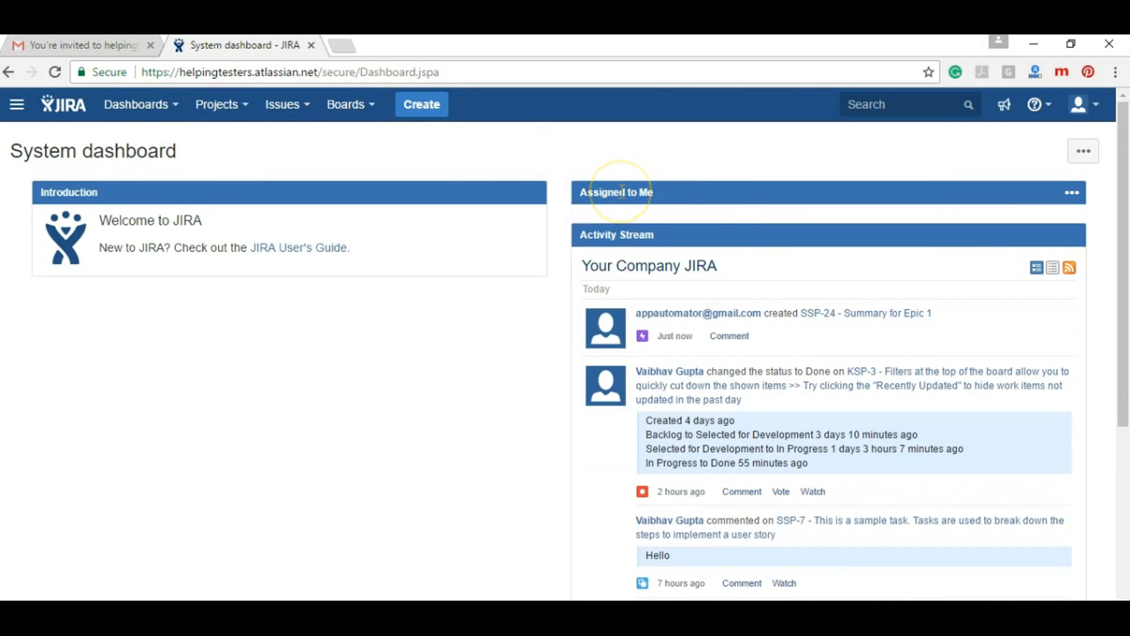
double_click(622, 191)
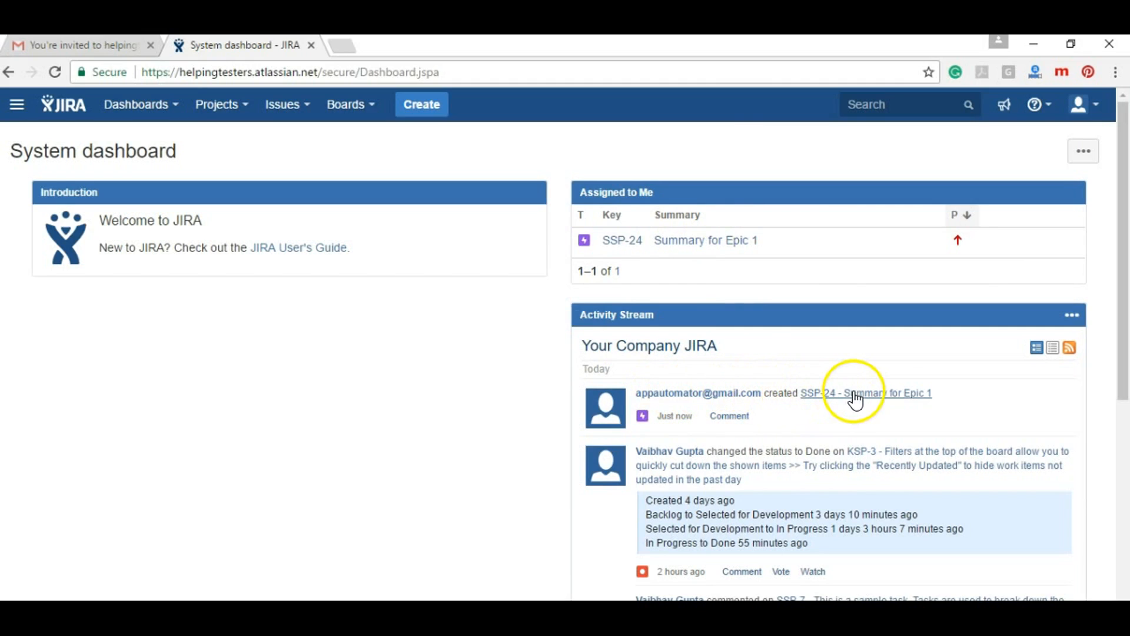
click(419, 107)
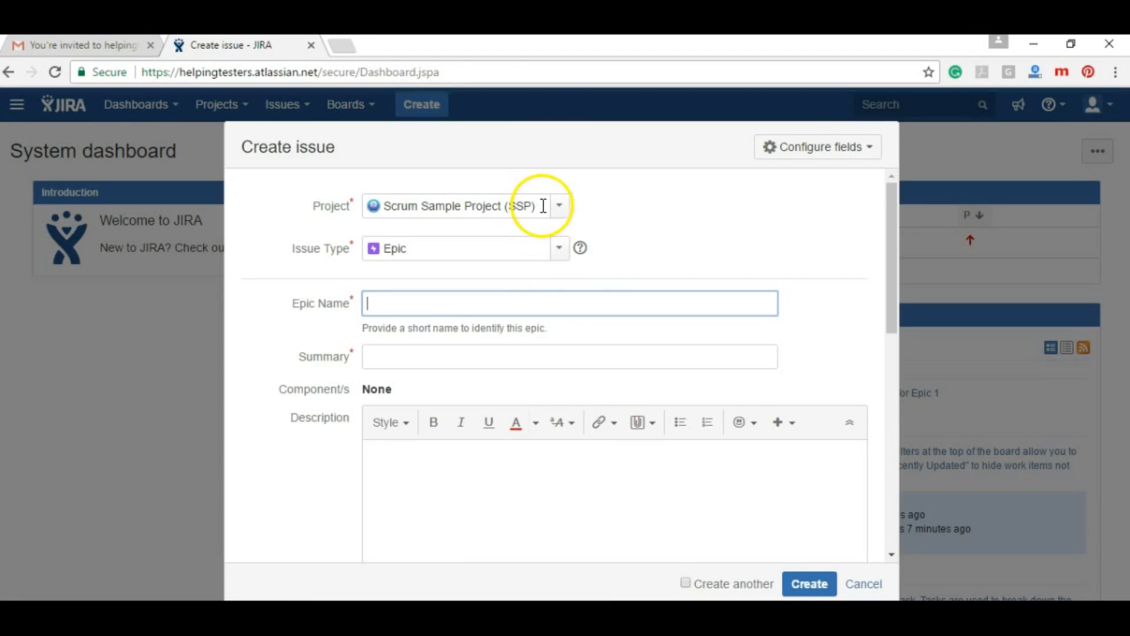
Keep Scrum Sample Project as the project and set the issue type to Bug
click(556, 214)
click(555, 213)
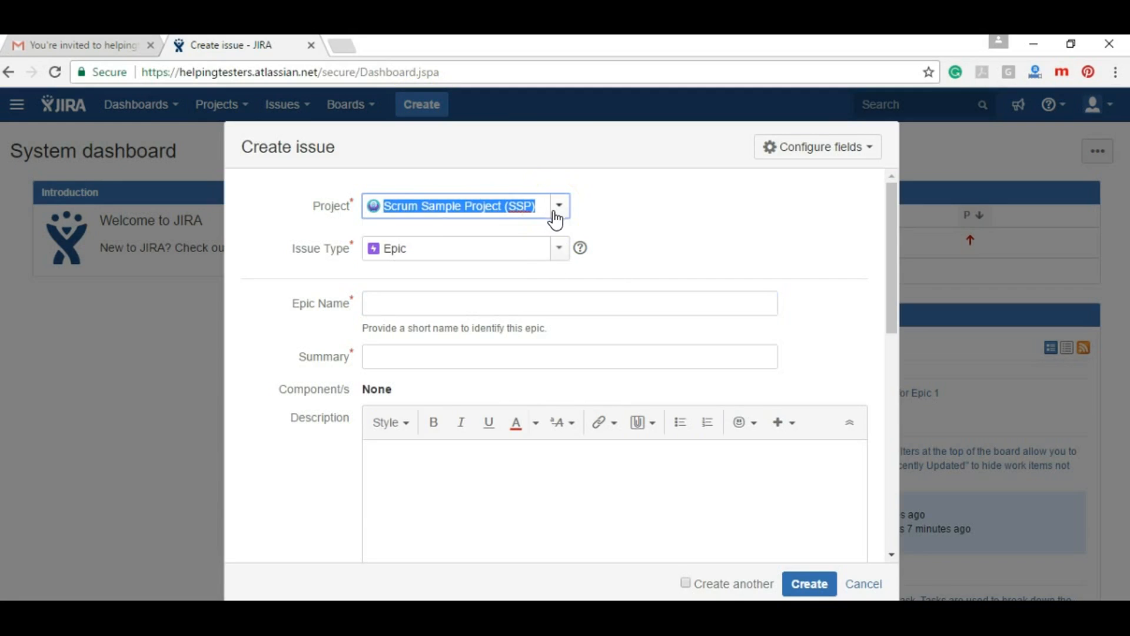
click(558, 247)
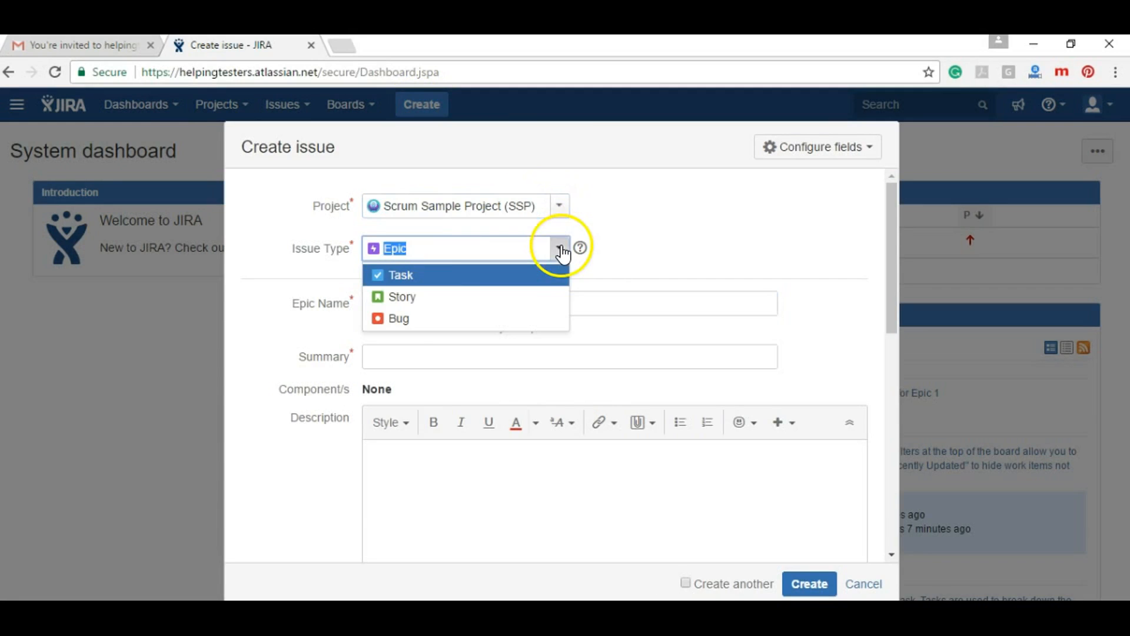
click(407, 318)
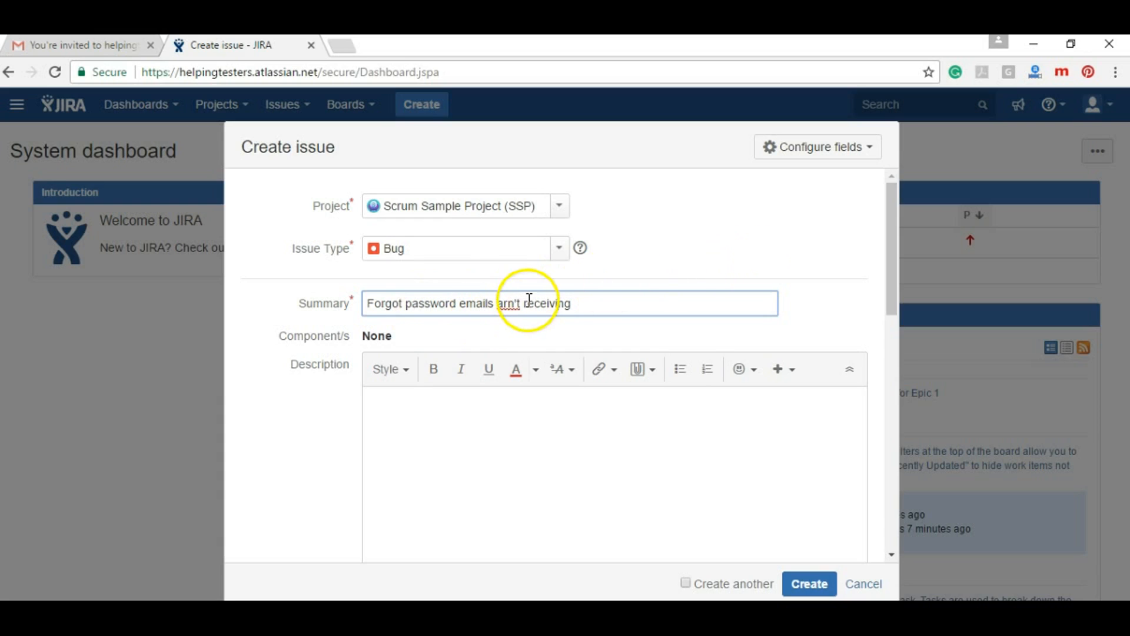
Fix the spelling of "aren't" in the summary and set Fix Version/s to Version 2.0
click(505, 303)
text(e)
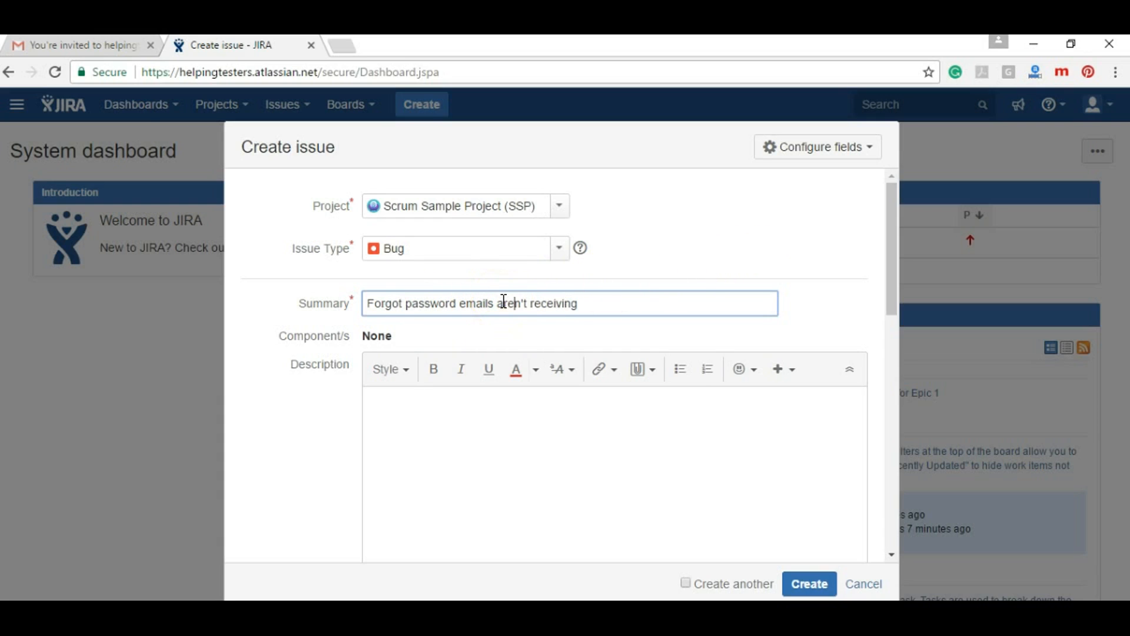
drag(891, 238, 870, 359)
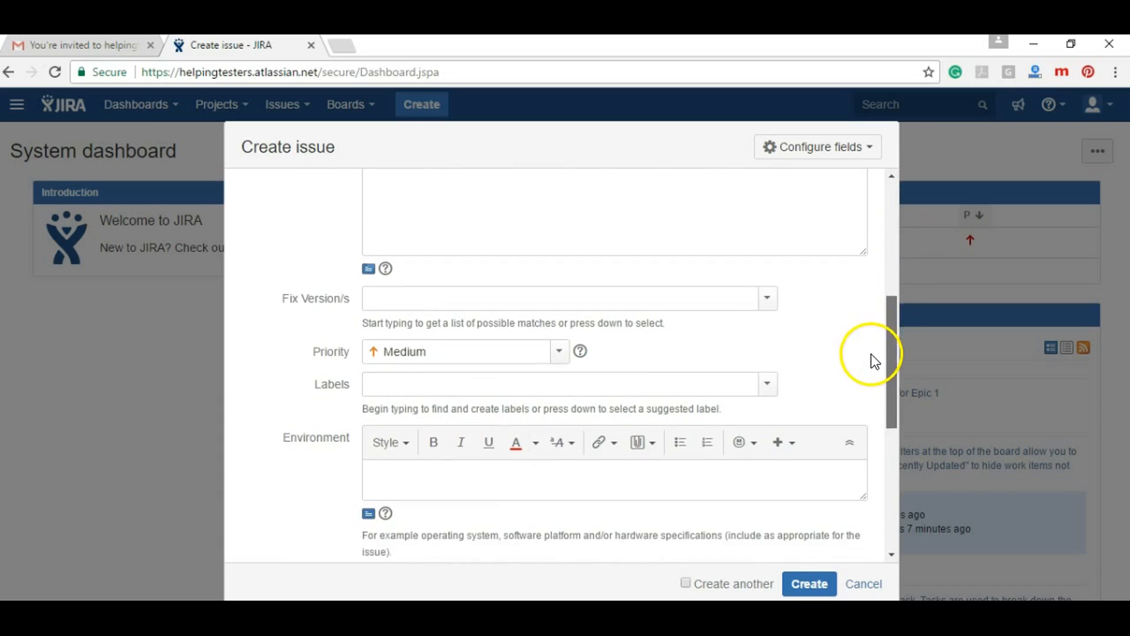
click(767, 291)
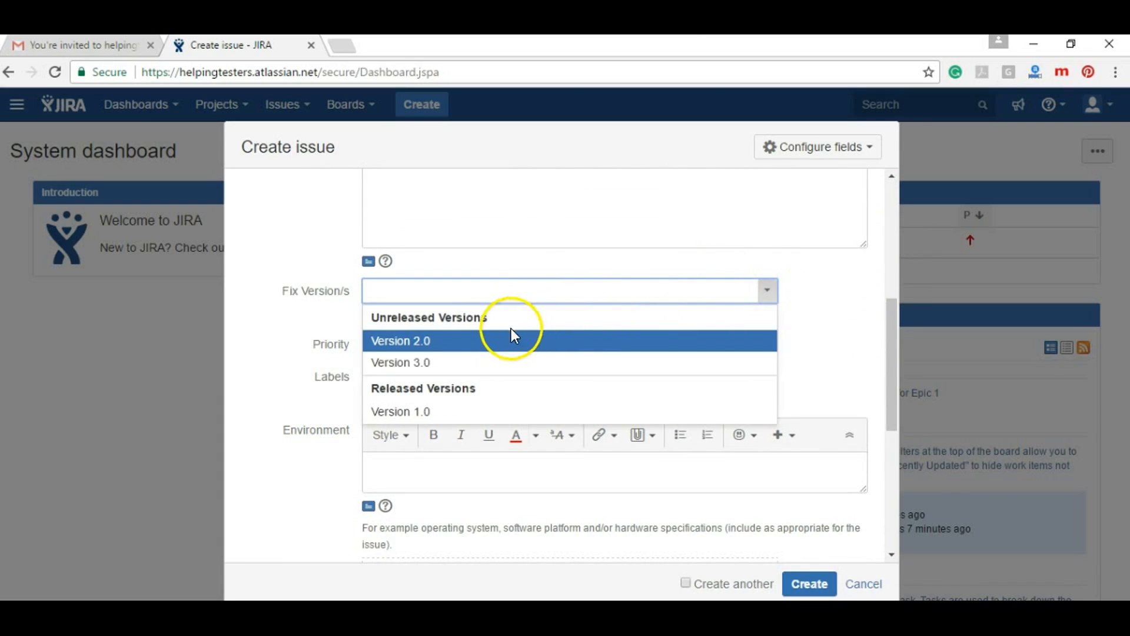
click(499, 341)
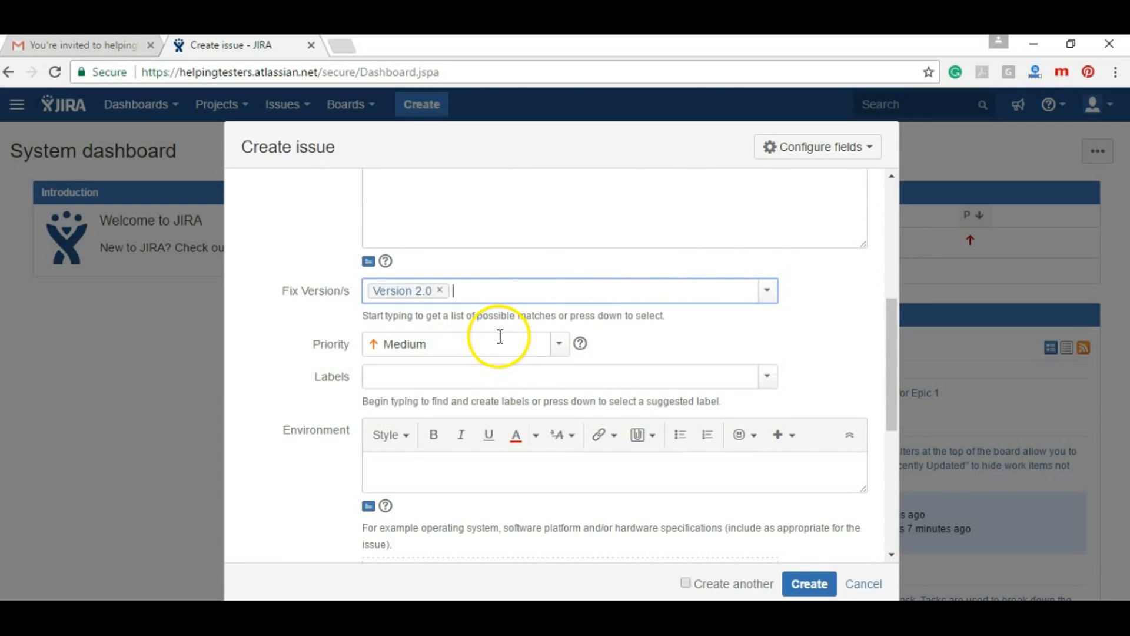
Set the bug's Priority to High
click(560, 345)
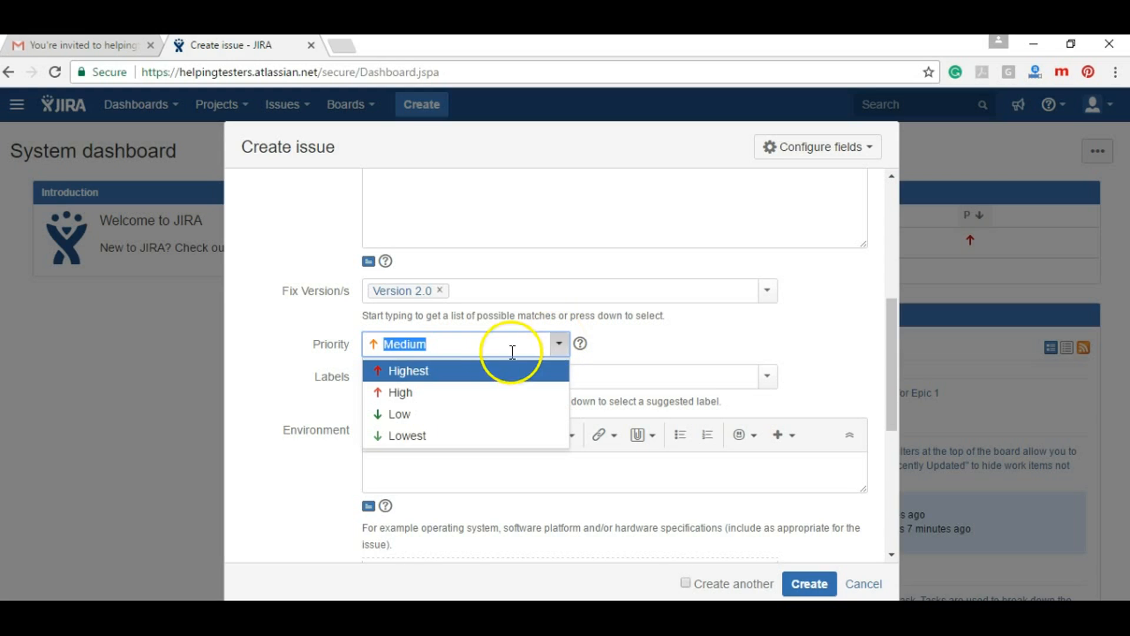
click(415, 390)
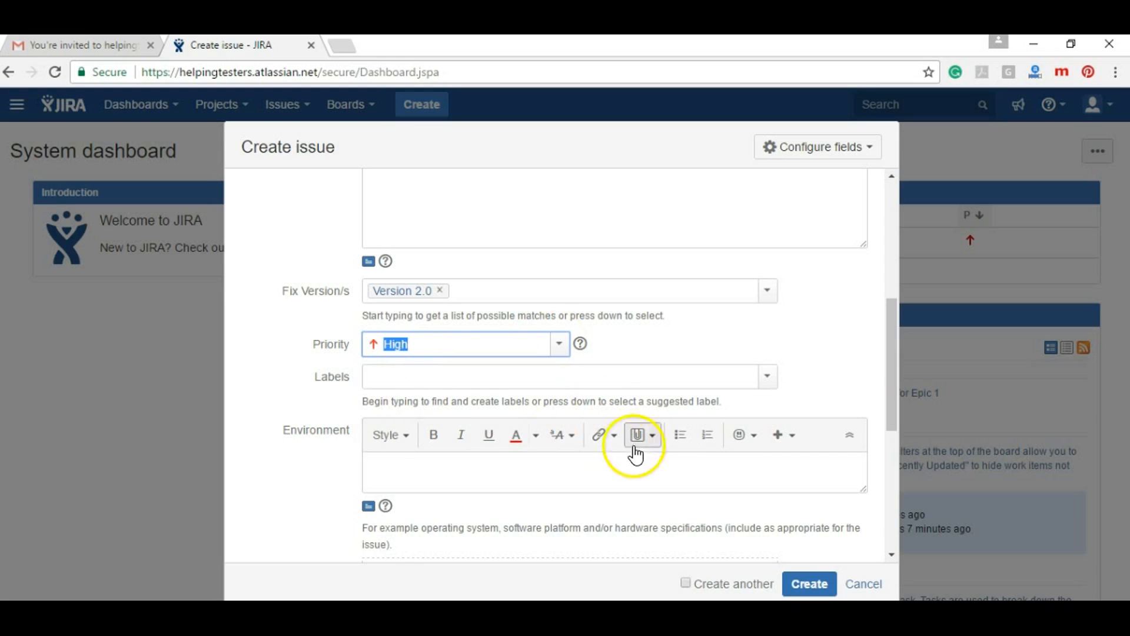
click(676, 460)
drag(899, 410, 859, 538)
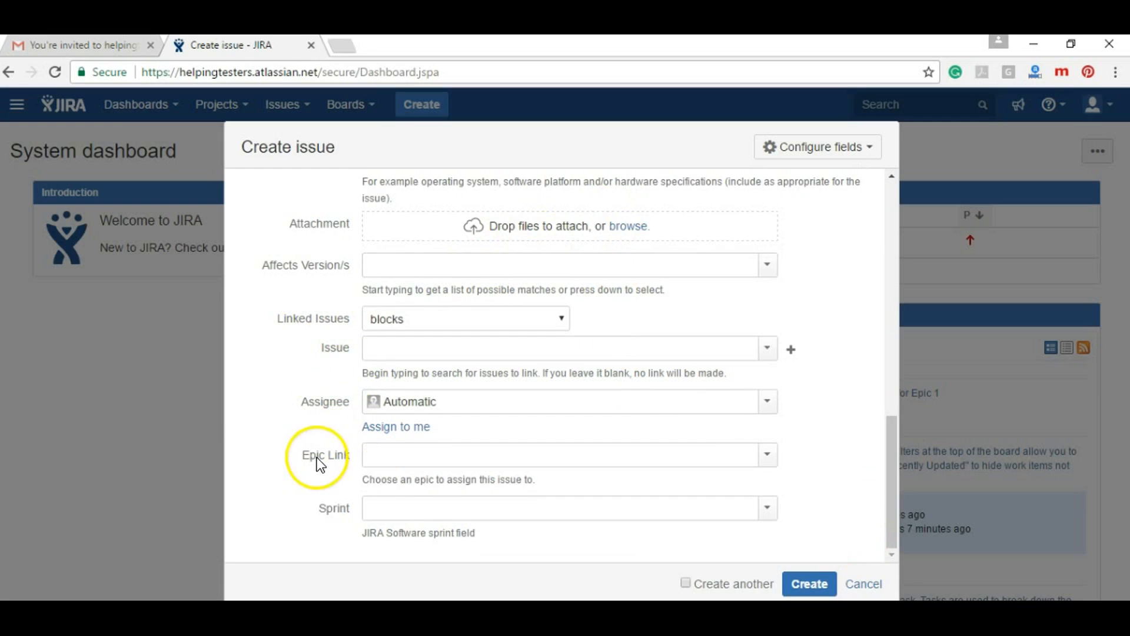
Put the bug in Sample Sprint 2, link it to Epic1, and tick Create another
click(390, 505)
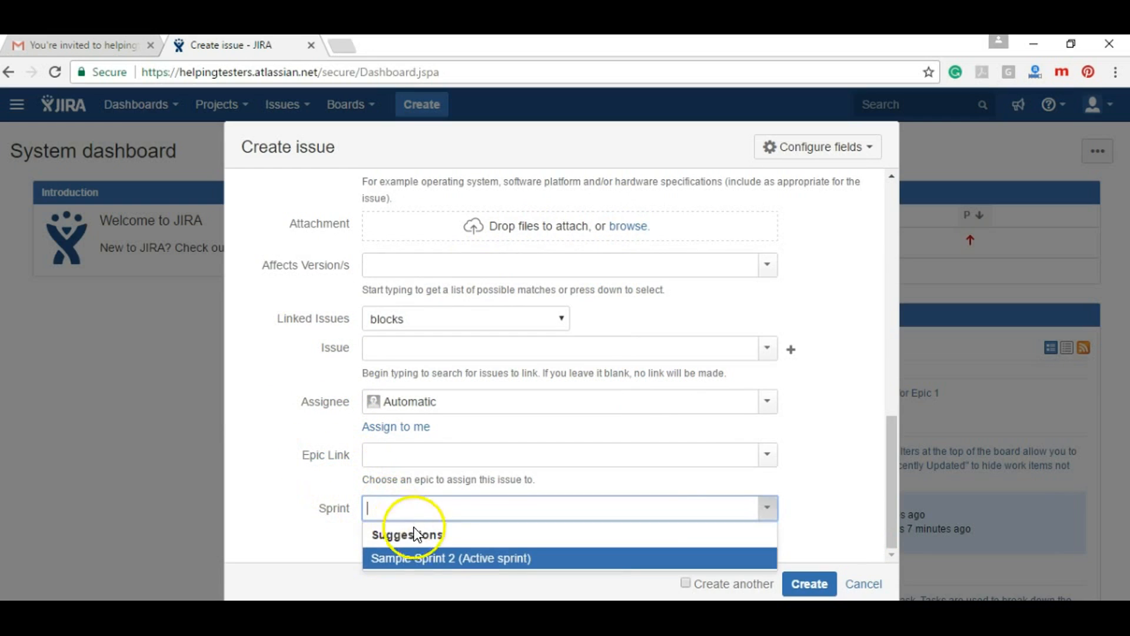
click(437, 555)
click(393, 457)
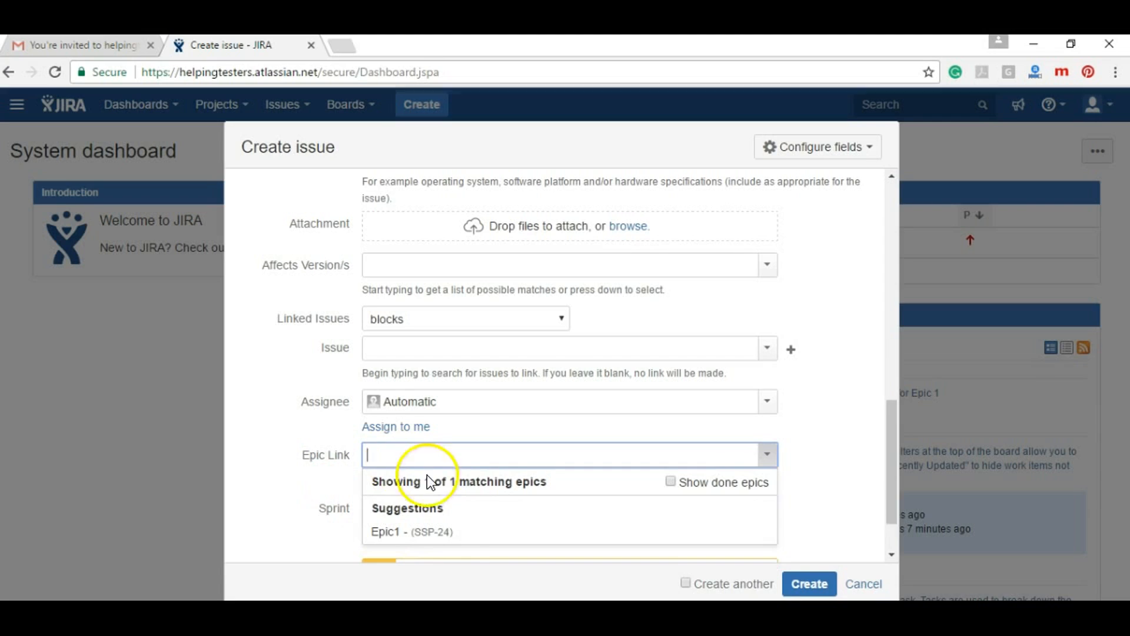
click(432, 537)
click(249, 419)
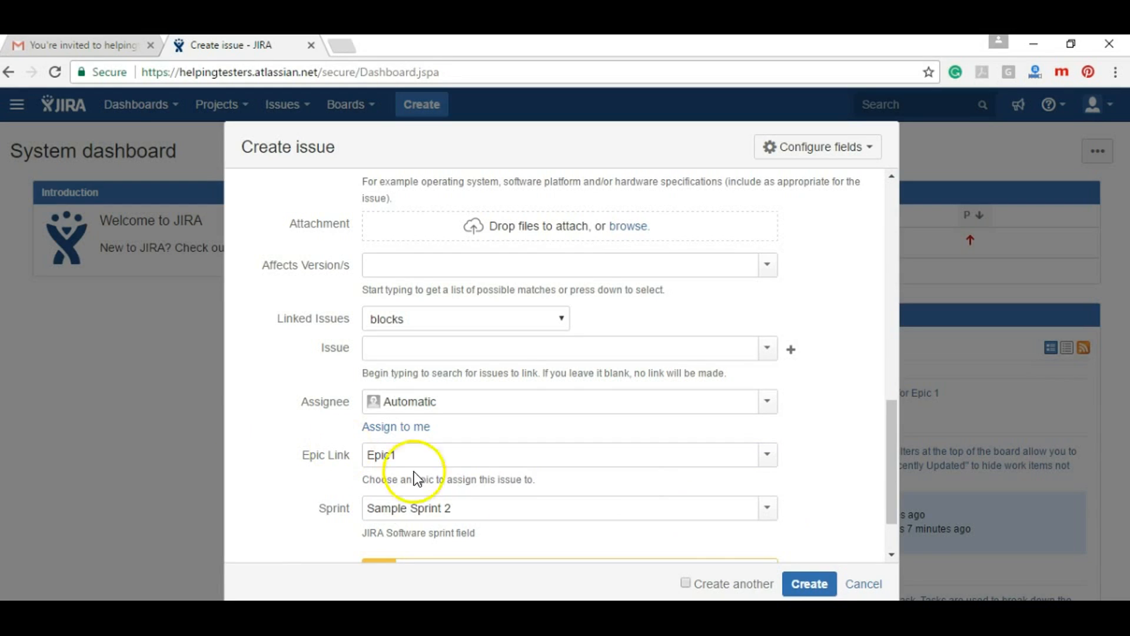
click(812, 585)
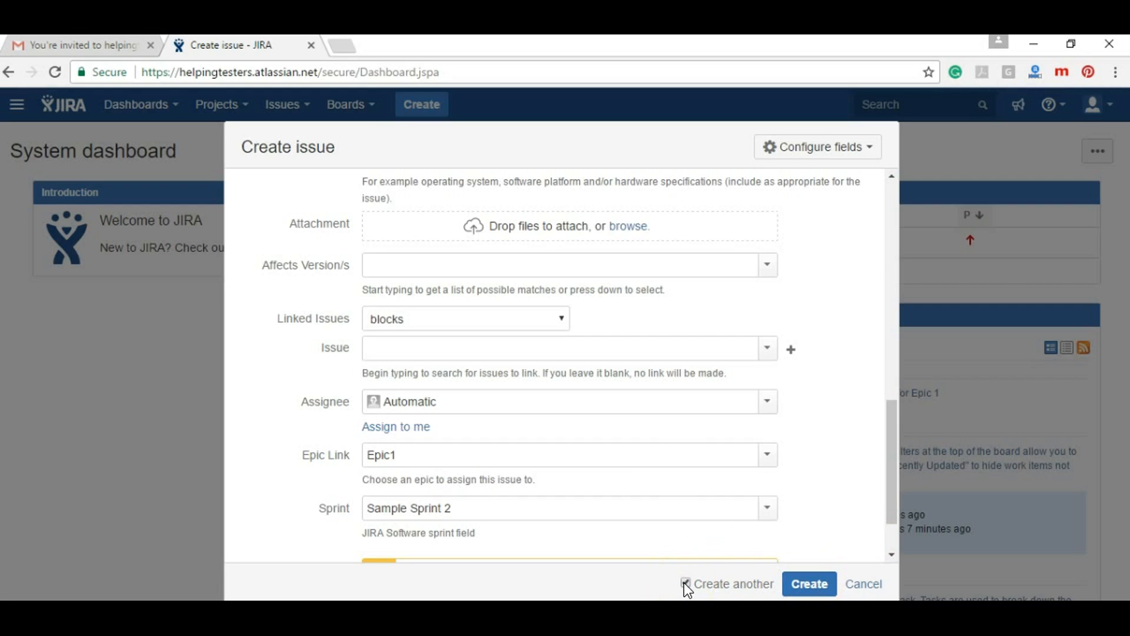
Create bug SSP-25 and review it in a separate browser tab
click(799, 584)
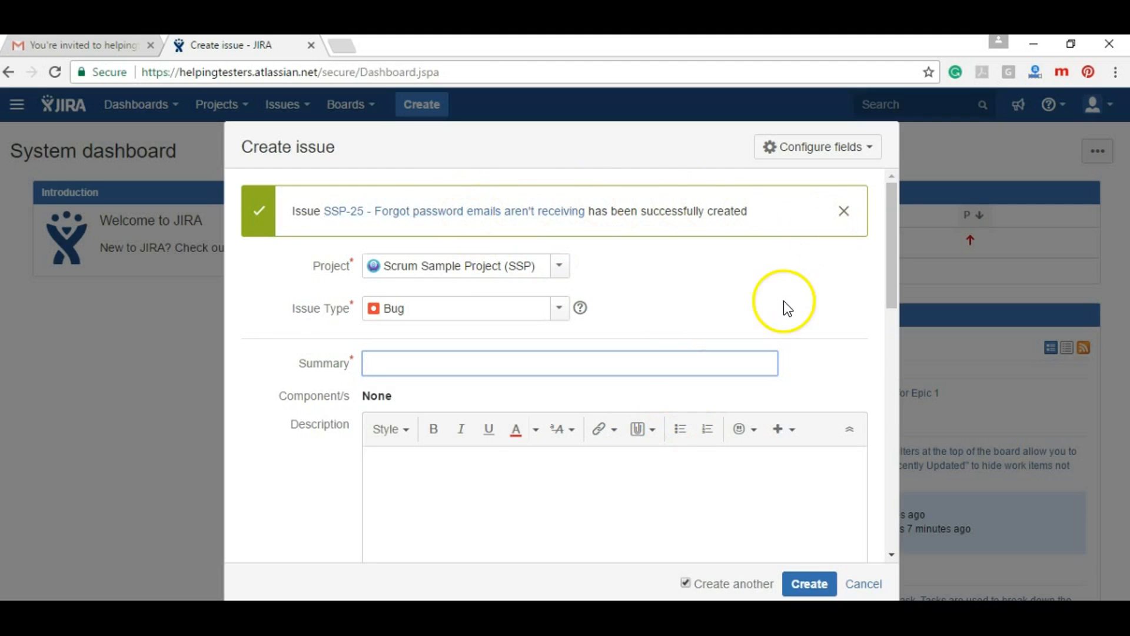
right_click(494, 212)
click(509, 222)
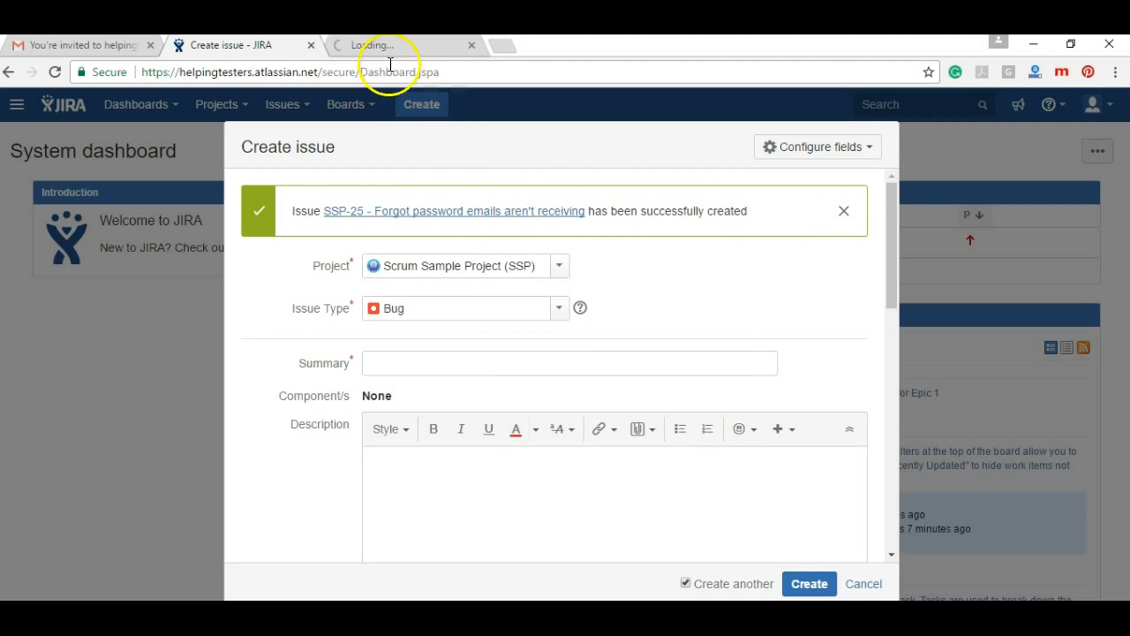
click(380, 45)
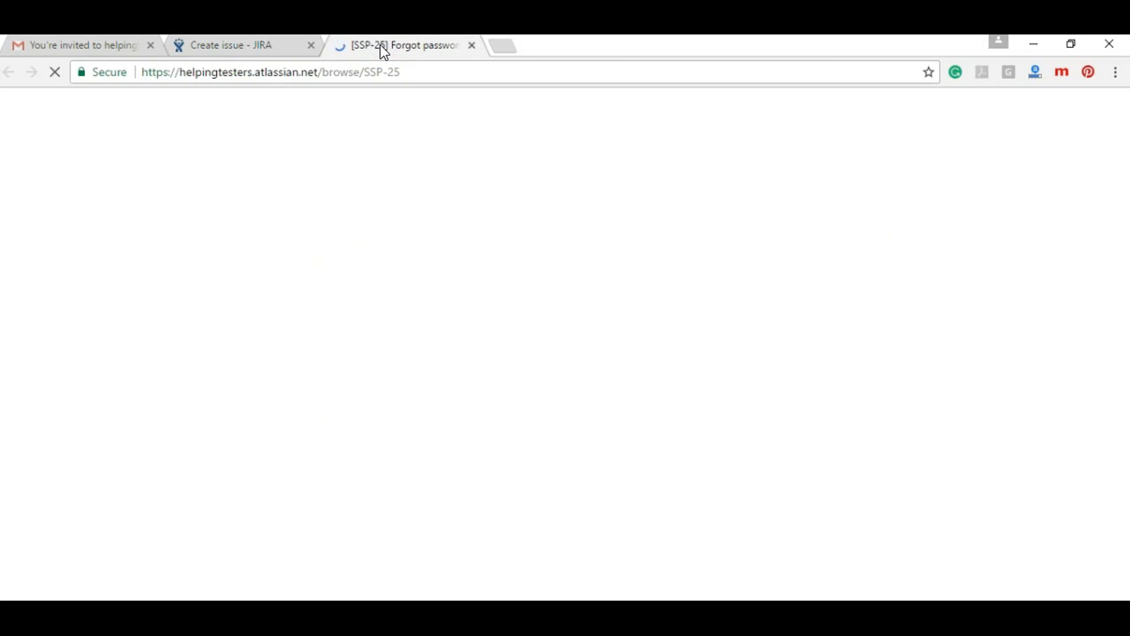
click(471, 48)
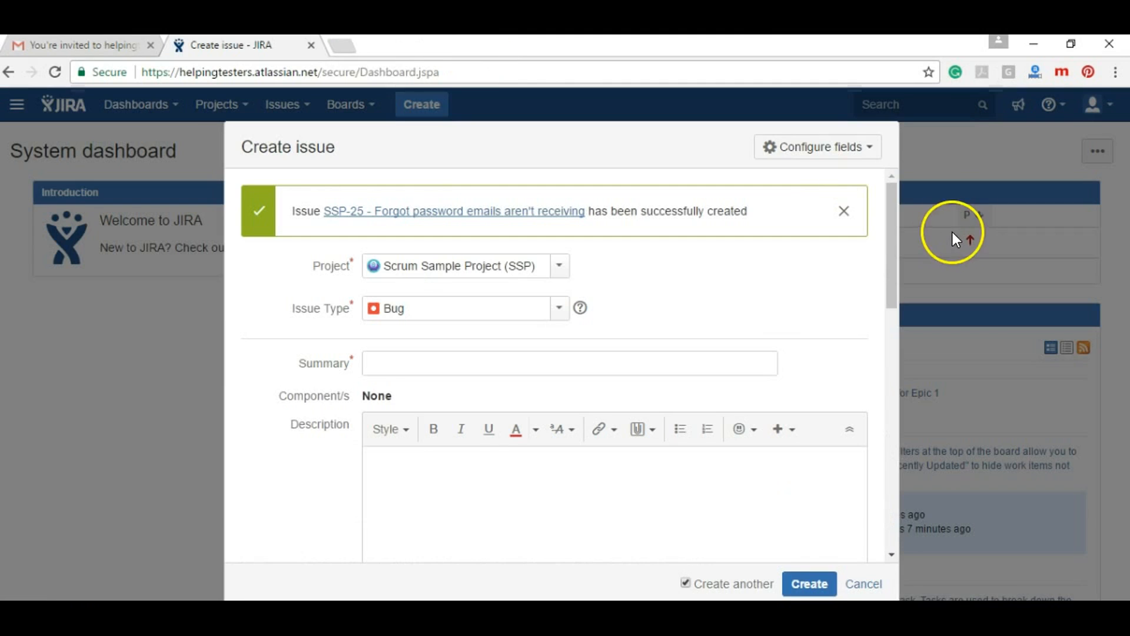
click(861, 152)
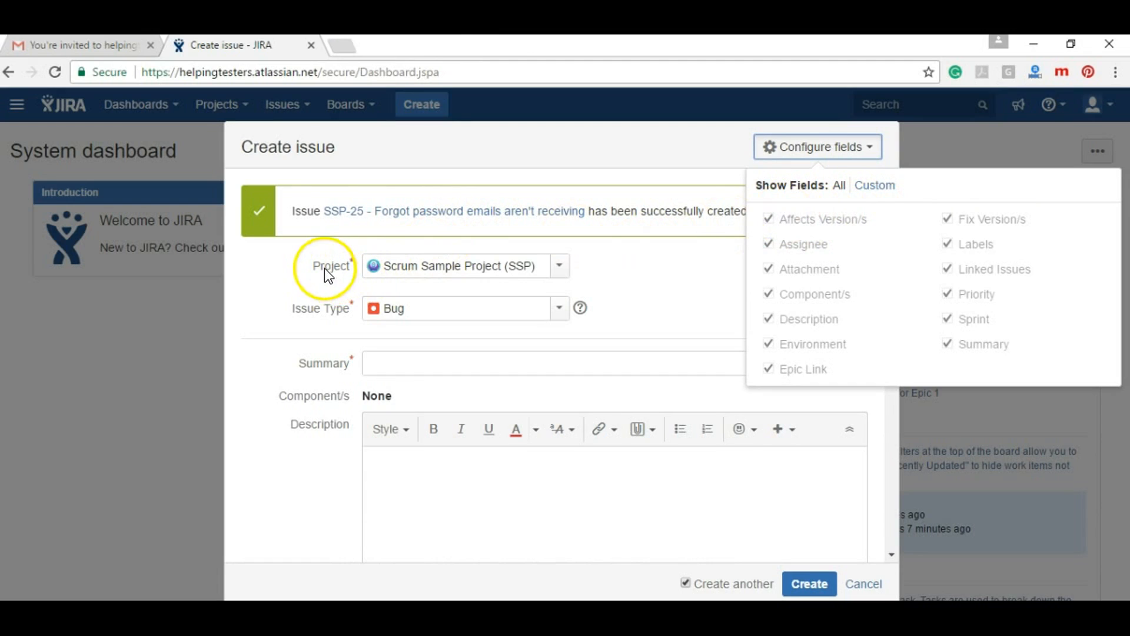
Switch the form to Custom fields, toggle Description off and back on, then cancel the form
click(878, 188)
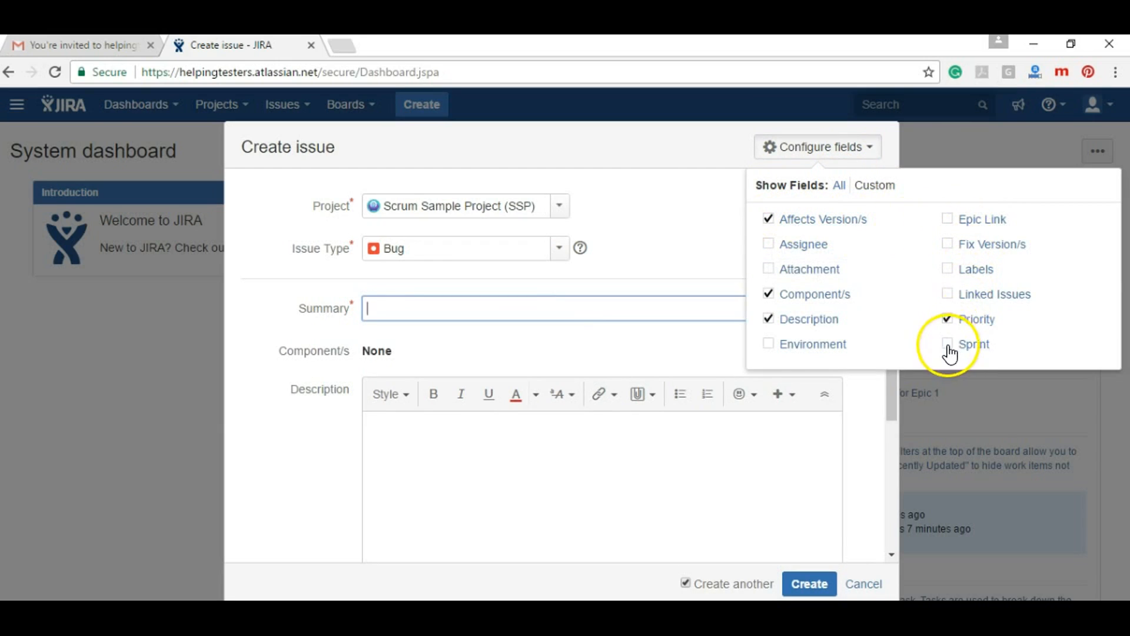
click(768, 321)
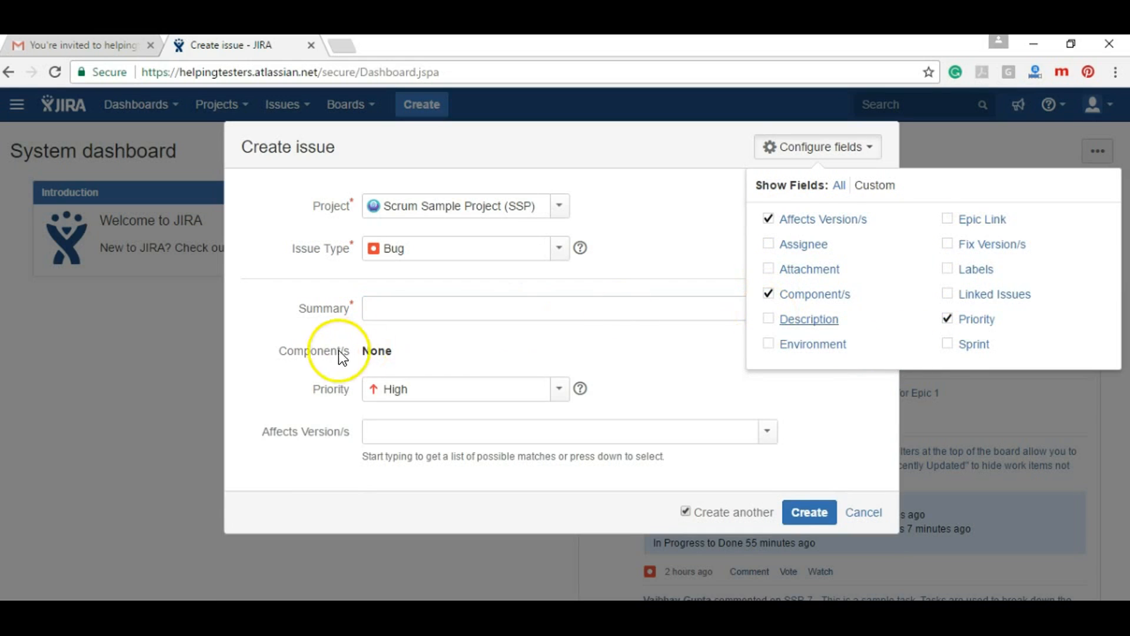
click(647, 291)
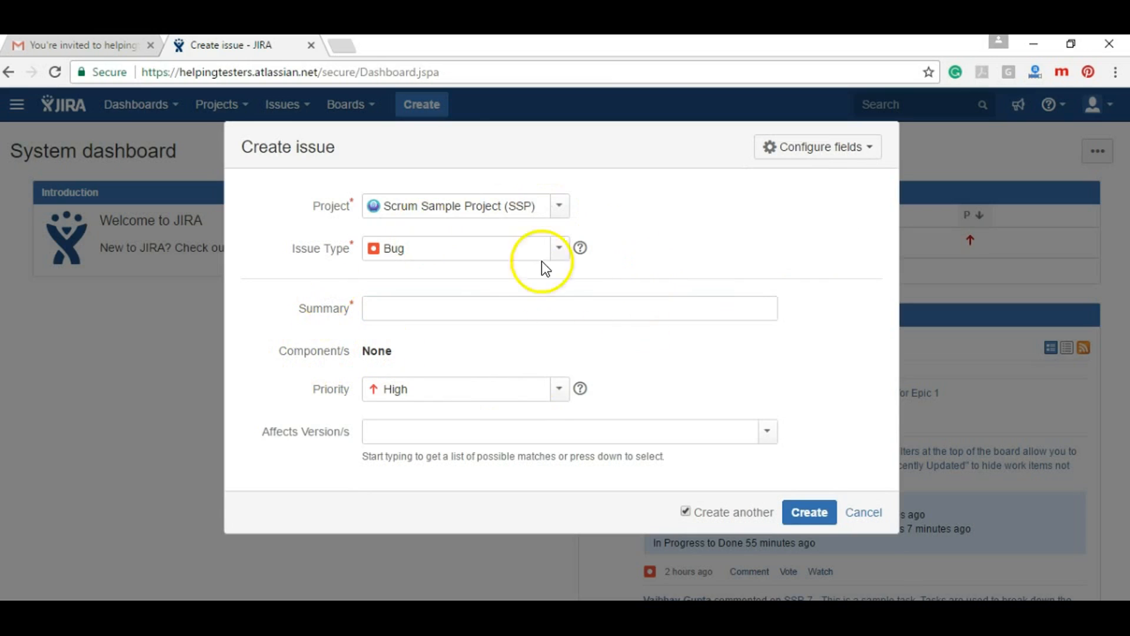
click(835, 156)
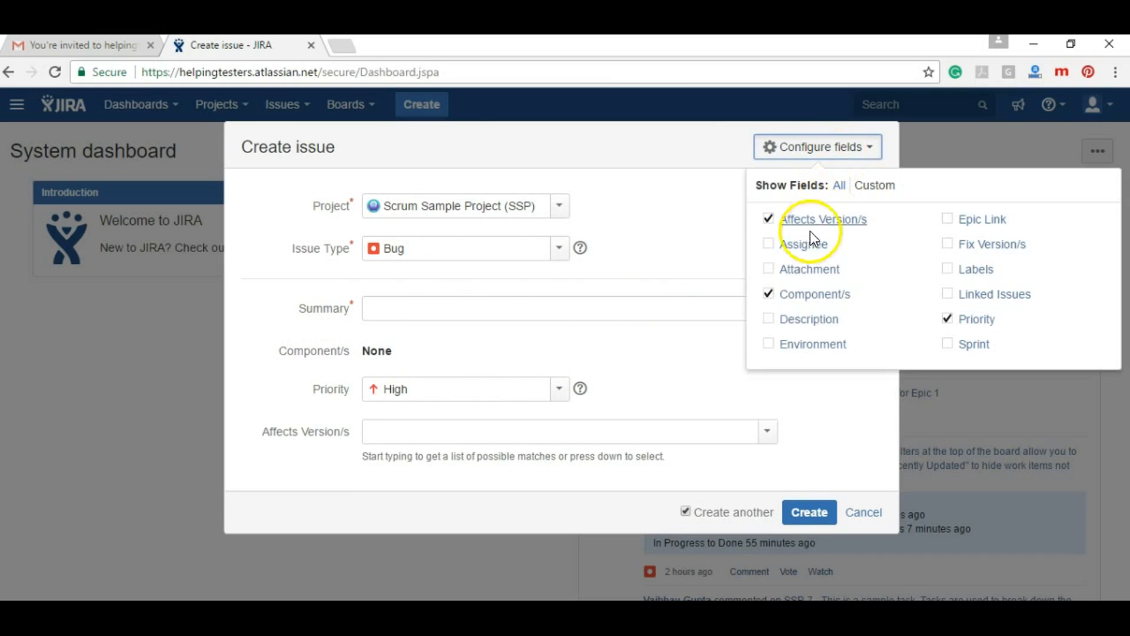
click(768, 320)
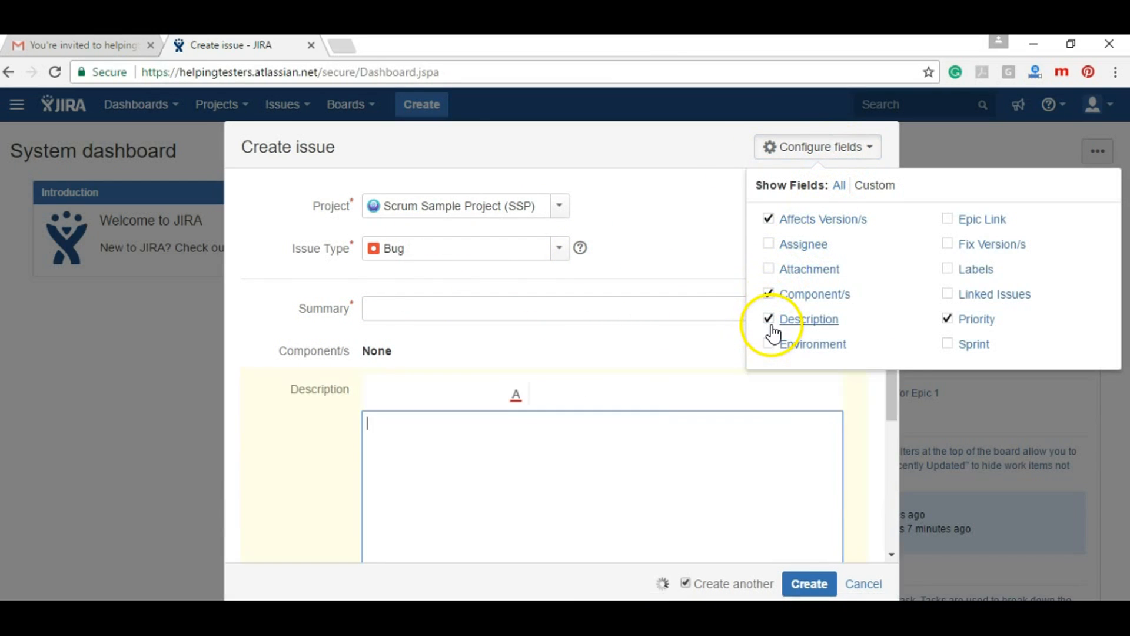
click(282, 434)
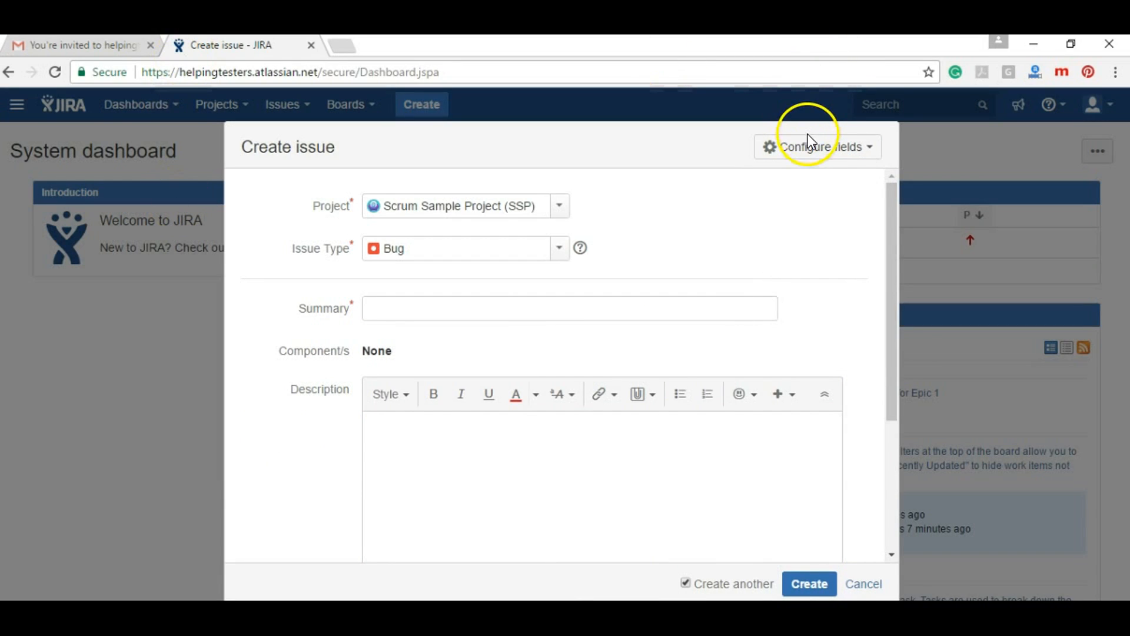
click(819, 152)
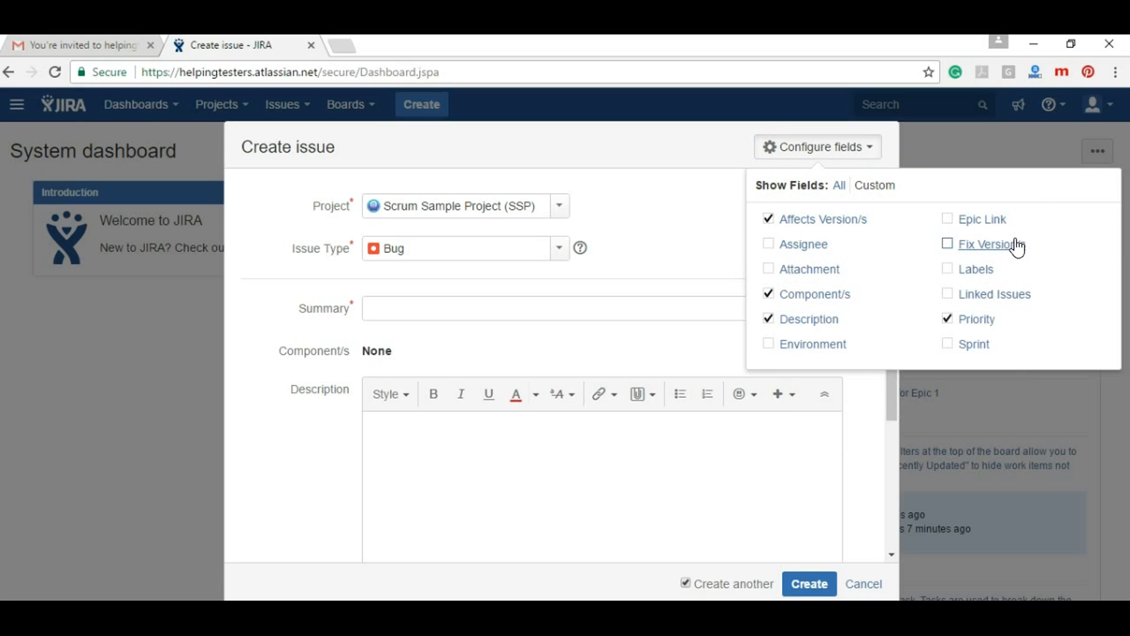
click(711, 215)
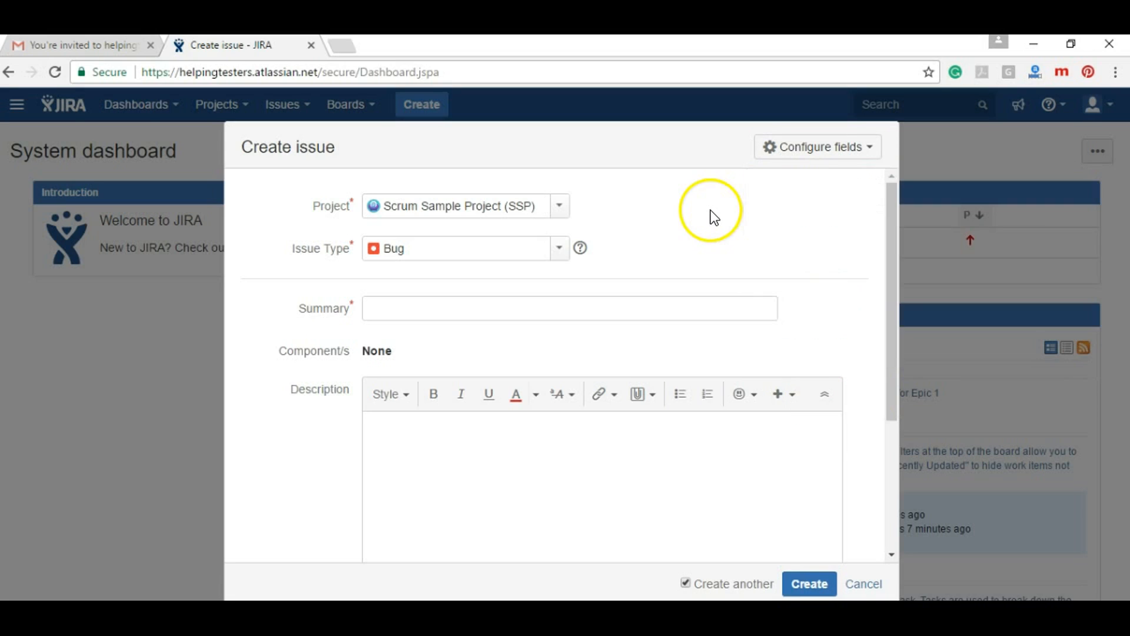
click(860, 585)
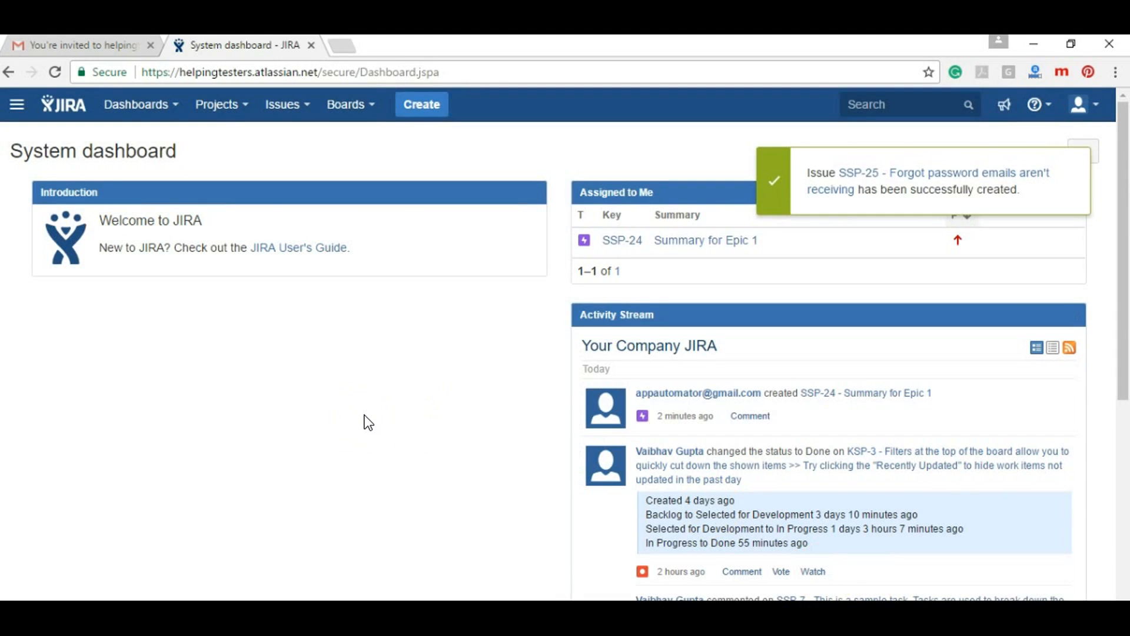
Reload the dashboard and list issues Reported by me, showing SSP-25 and SSP-24
click(58, 108)
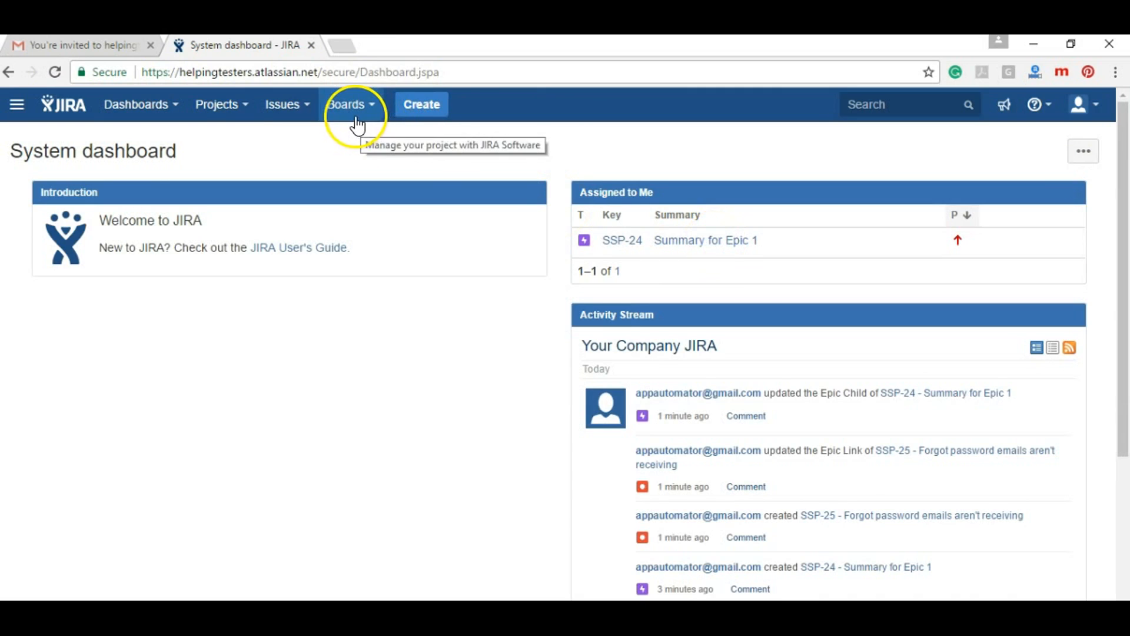
click(282, 116)
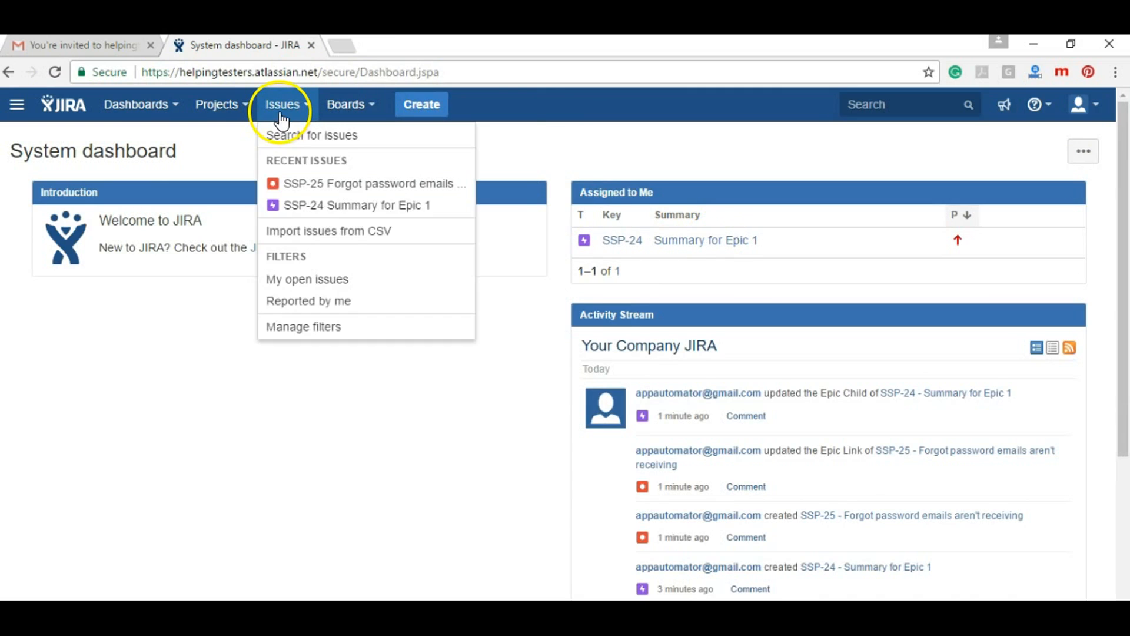
click(295, 301)
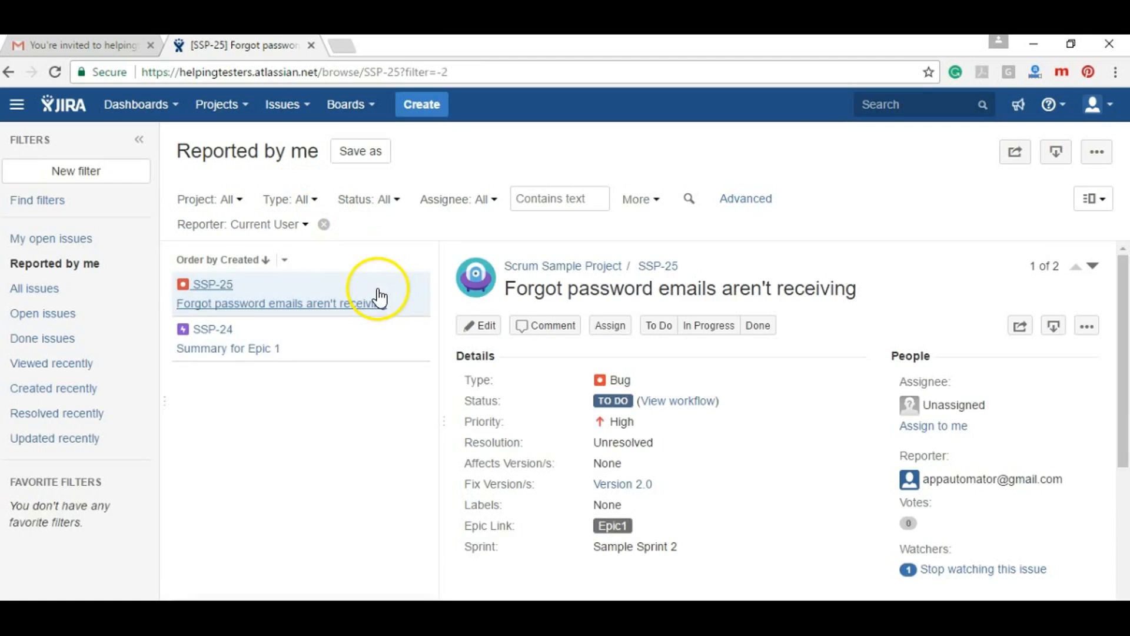
Assign SSP-25 to myself and go back to the System dashboard
click(939, 422)
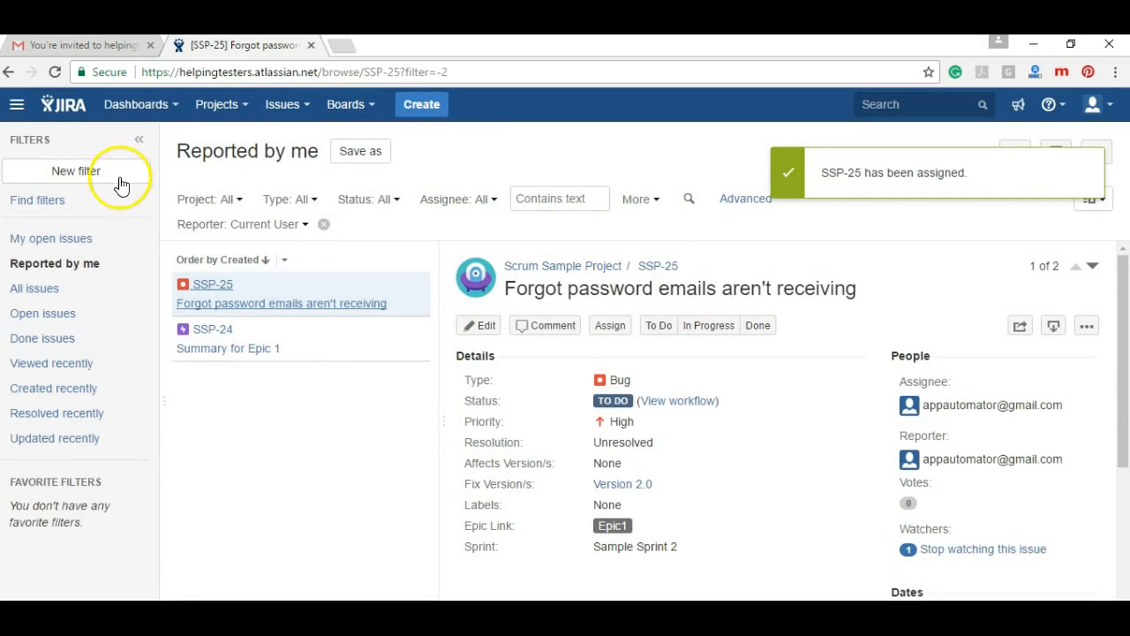
click(72, 102)
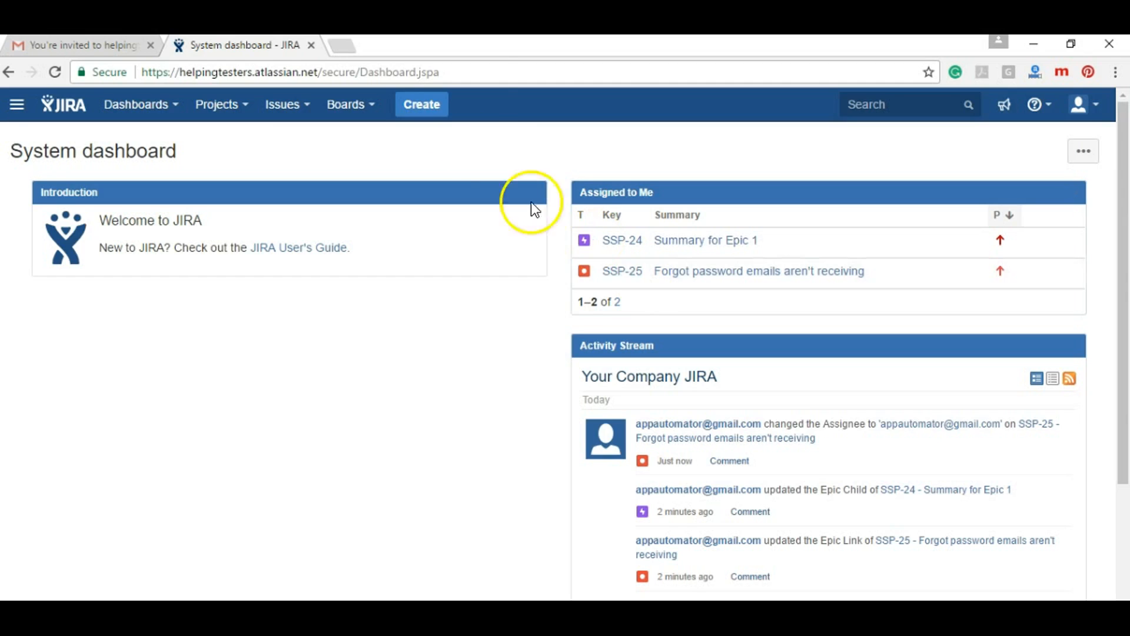
Start a new Bug in Scrum Sample Project and scroll down its form
click(437, 104)
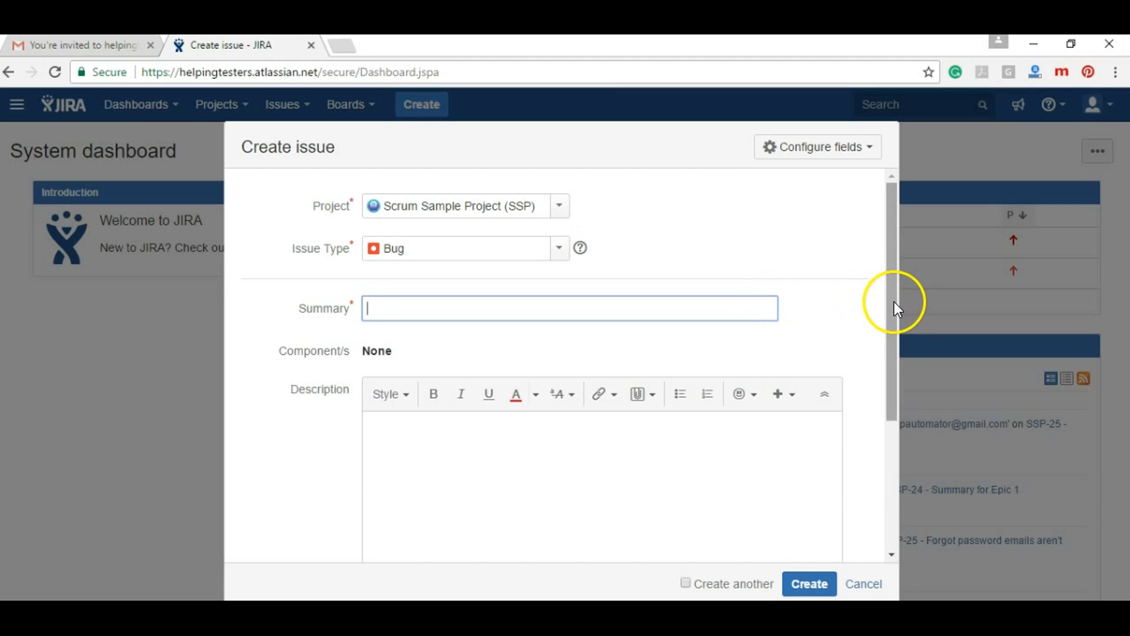
drag(893, 301, 881, 503)
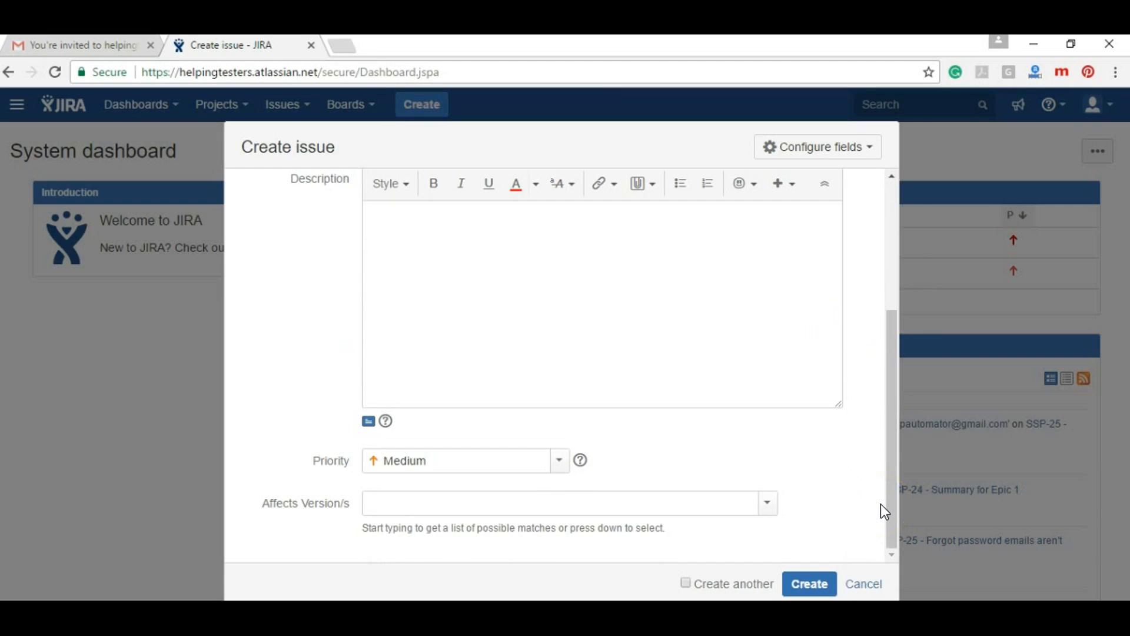